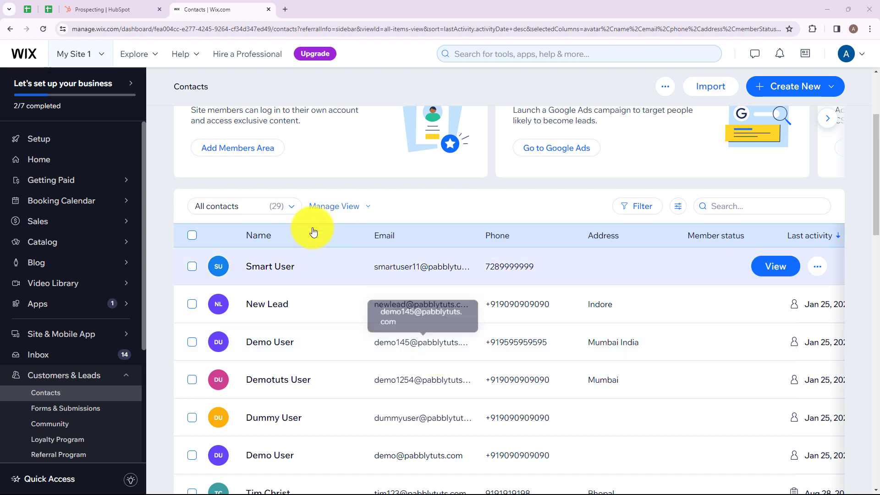
Go to pabbly.com/connect in a new browser tab.
key(ctrl+shift+Tab)
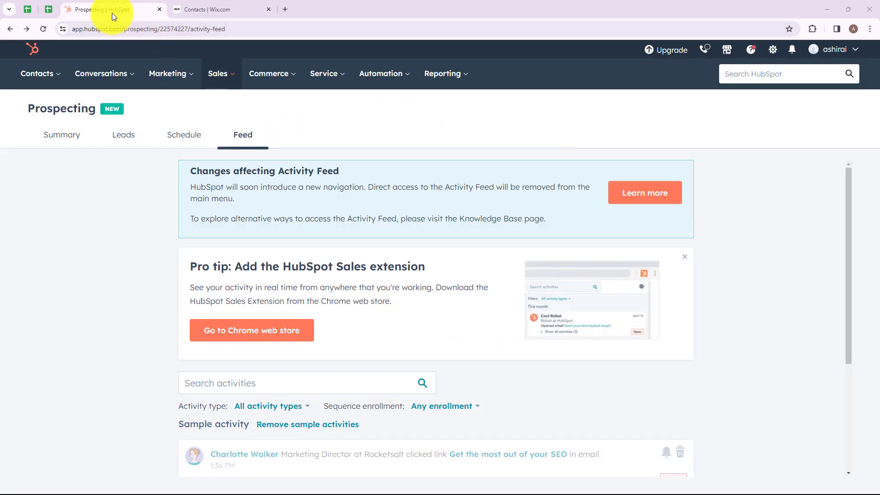
click(218, 9)
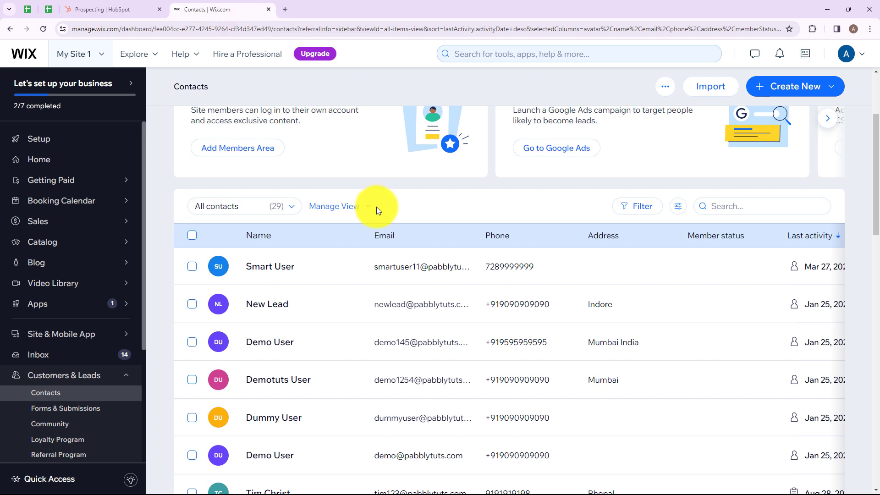
click(286, 10)
text(pabbly.com/conn)
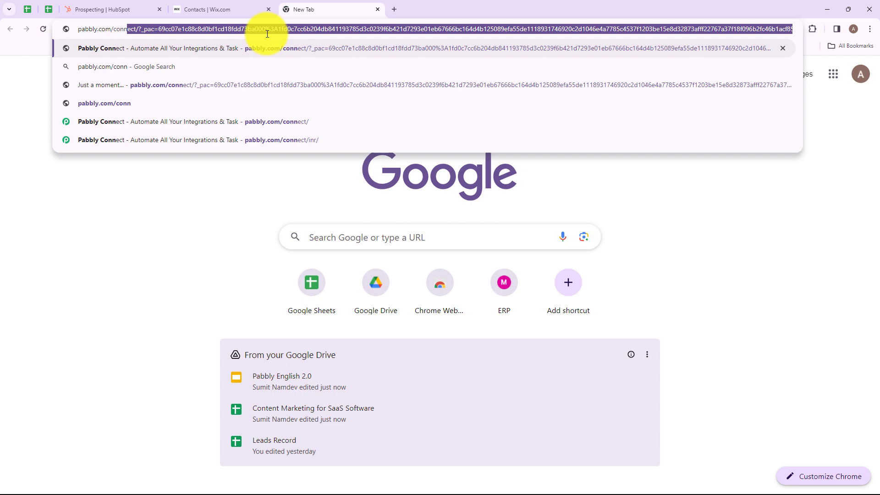
key(Return)
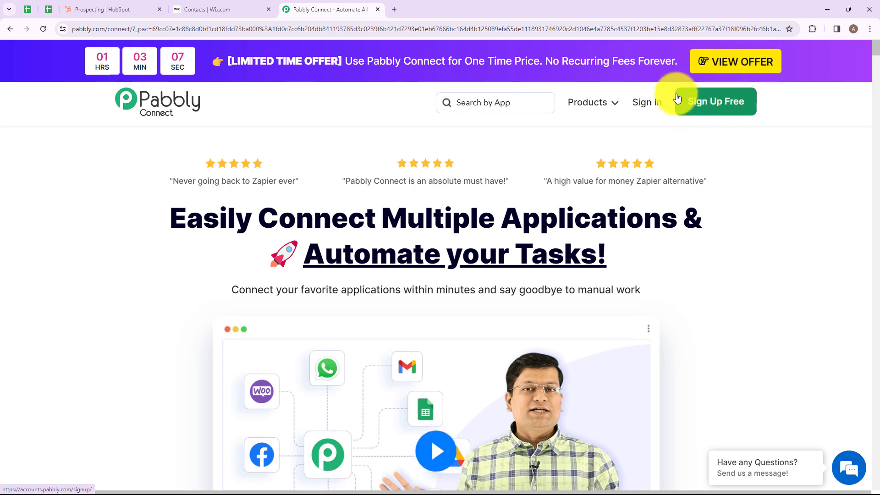
Sign in to the Pabbly account and launch Pabbly Connect from All Pabbly Apps.
click(644, 101)
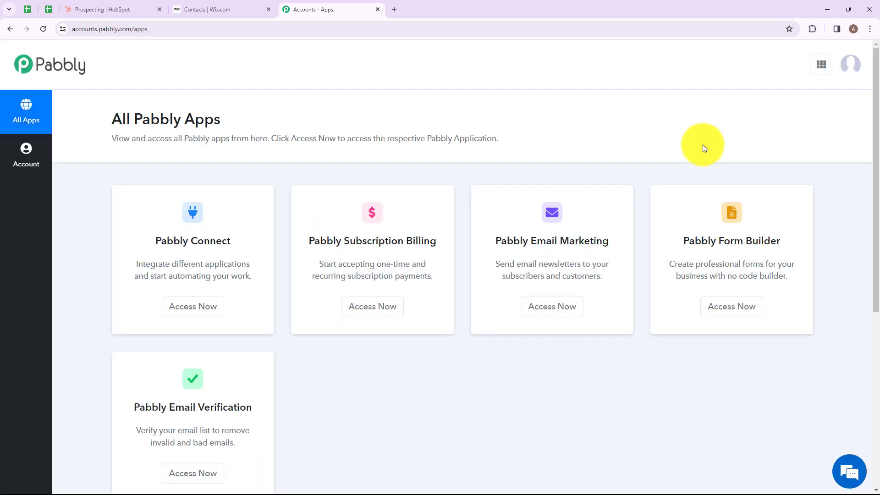
drag(114, 122, 216, 125)
click(254, 132)
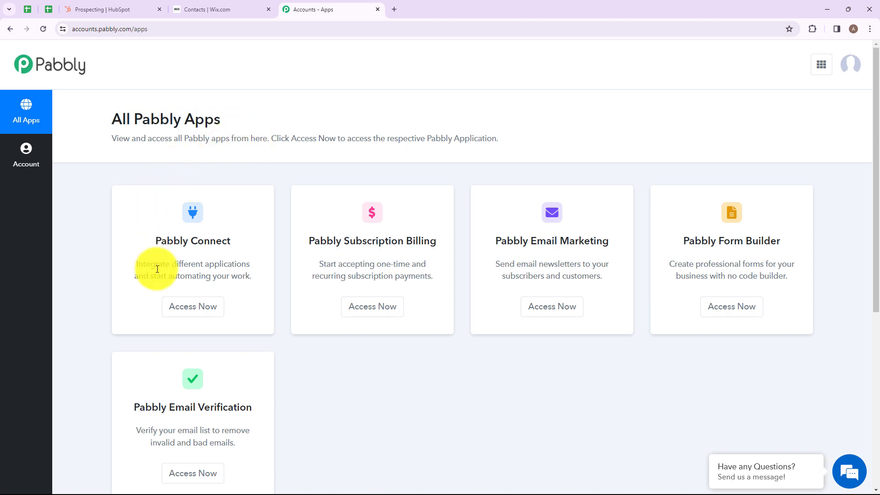
click(192, 305)
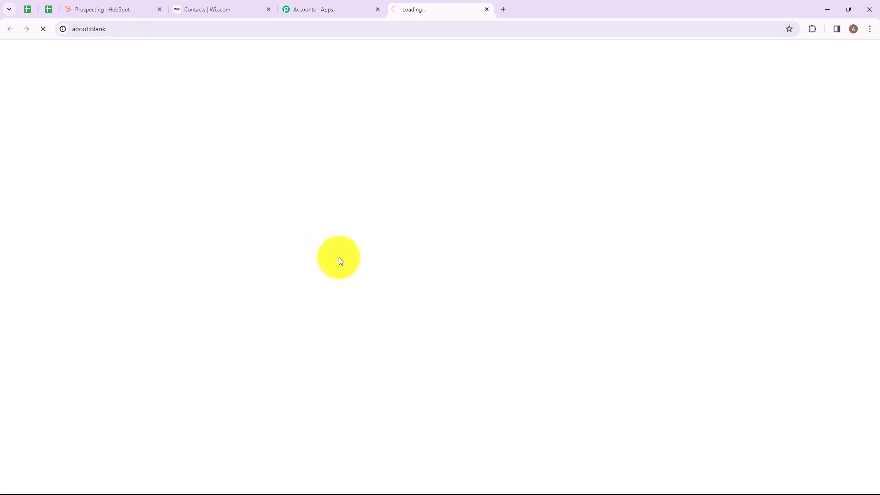
Create a workflow folder named 'HubSpot to Wix' and open it.
drag(113, 149, 225, 162)
click(217, 200)
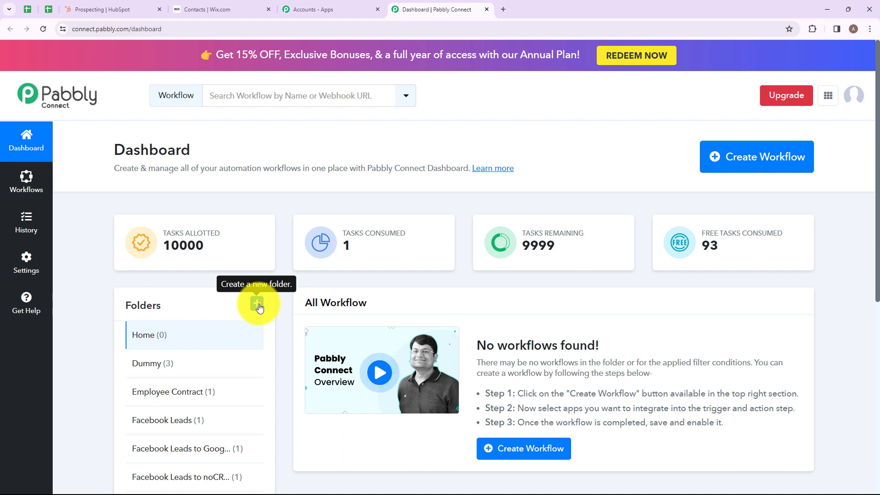
click(257, 304)
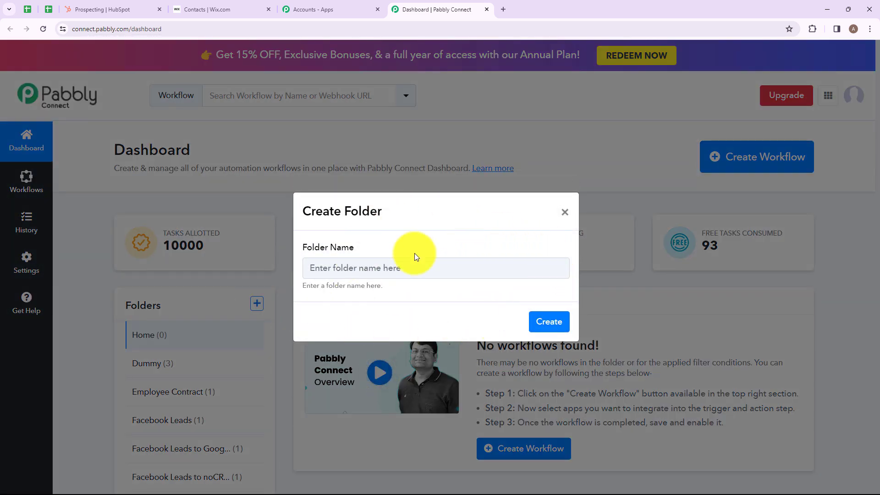
click(396, 269)
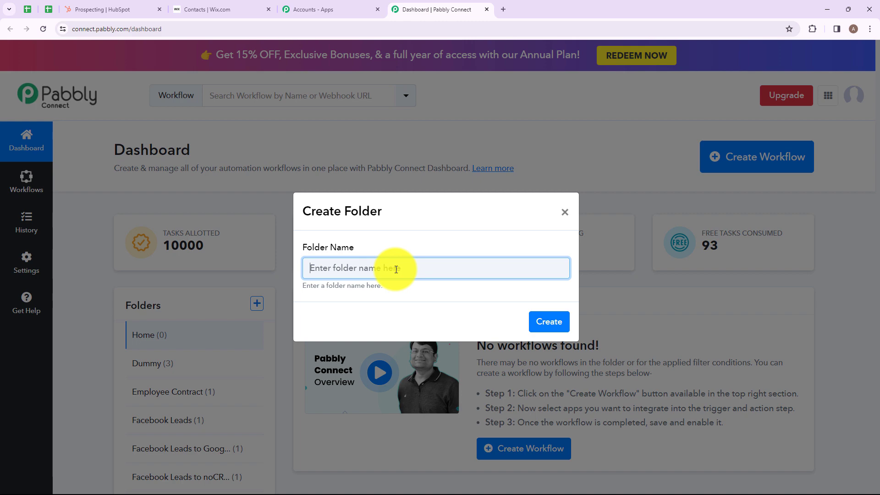
text(HubSpot to Wix)
key(ctrl+a)
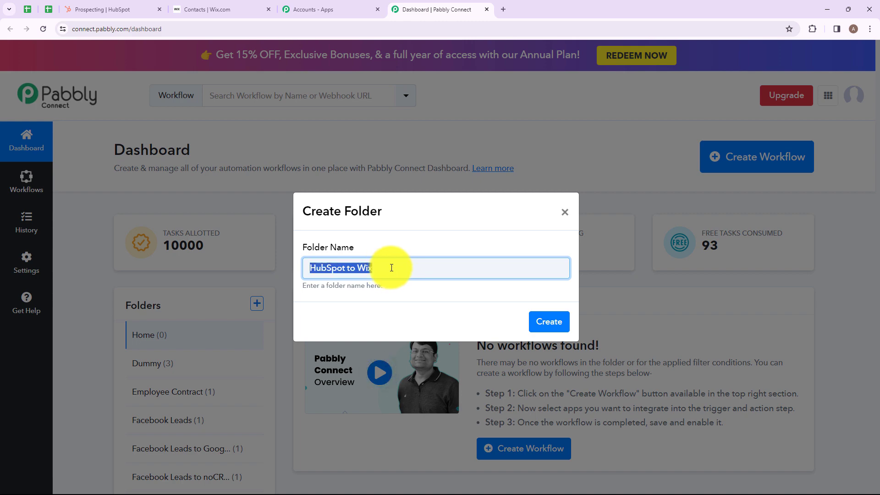
click(391, 267)
click(546, 315)
scroll(229, 293, down, 6)
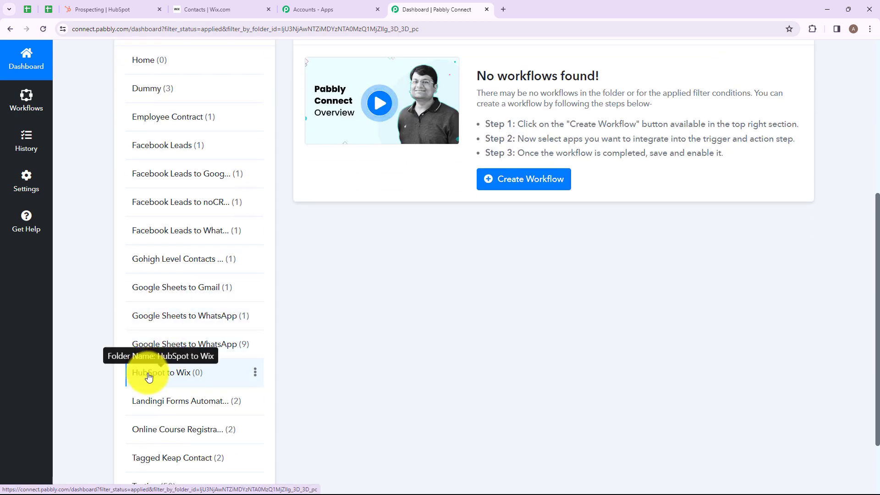
scroll(237, 338, up, 6)
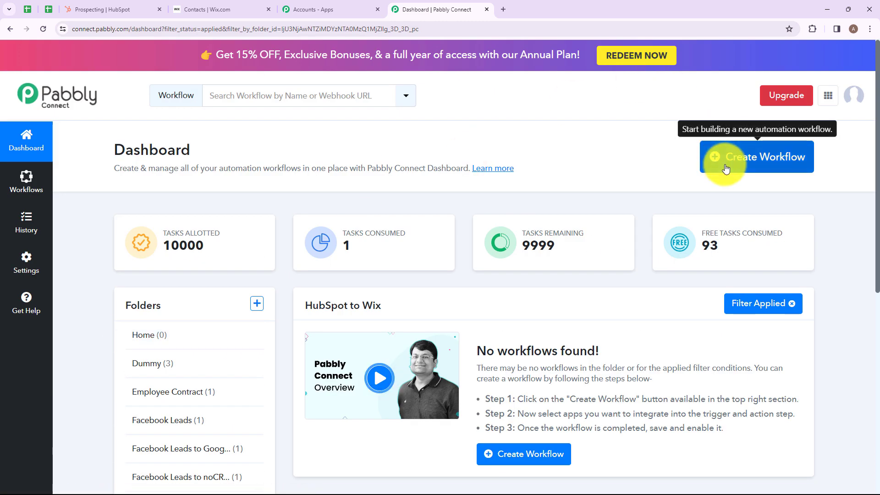
Create the workflow 'Create Wix Contact from Hubspot Form Submission' in the HubSpot to Wix folder.
click(726, 169)
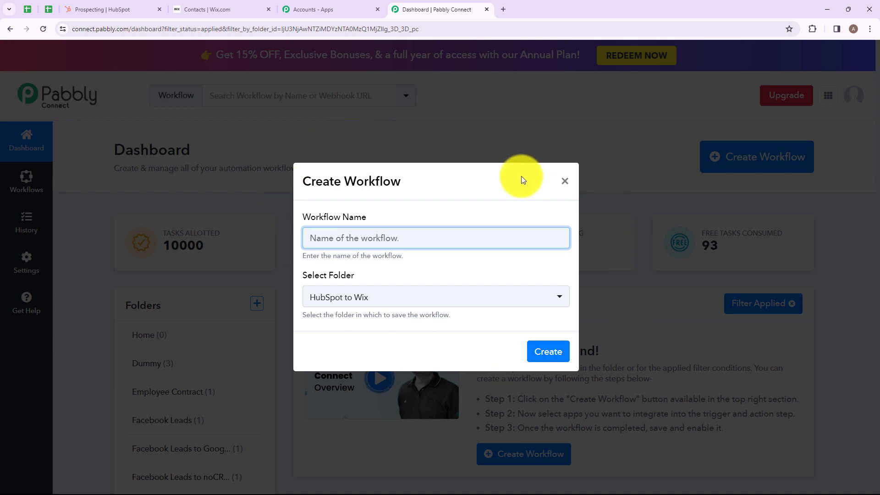
text(Create Wix Contact from Hubspot Form Submission)
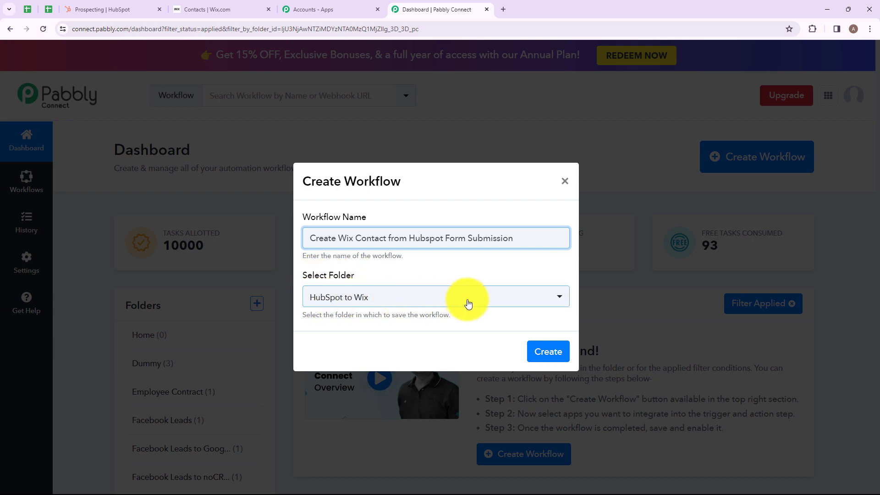
click(542, 294)
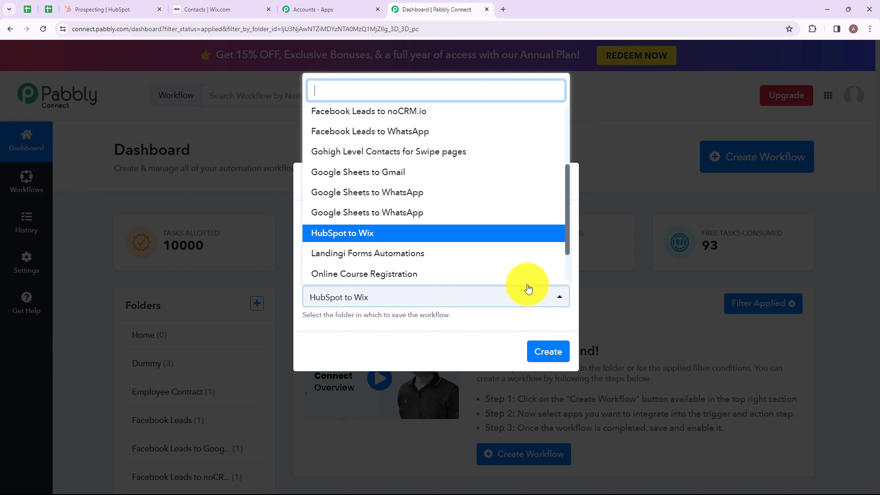
scroll(414, 158, down, 1)
scroll(414, 189, up, 3)
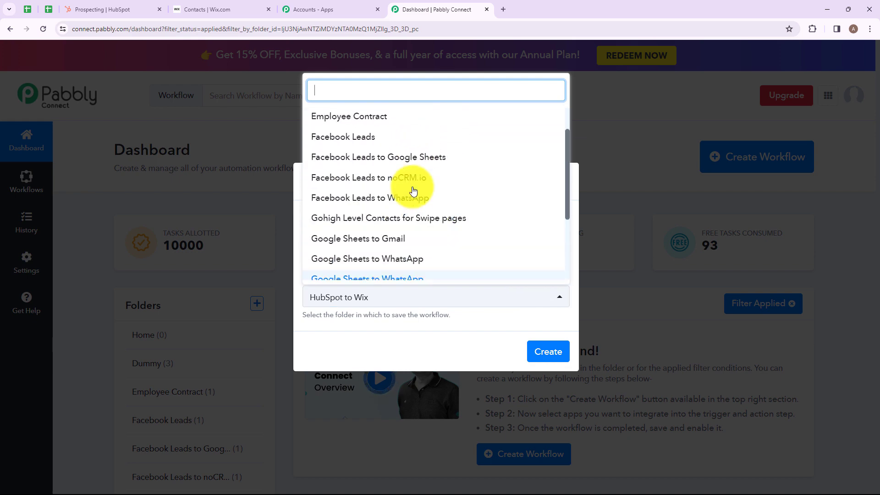
scroll(414, 192, up, 2)
click(436, 314)
click(538, 349)
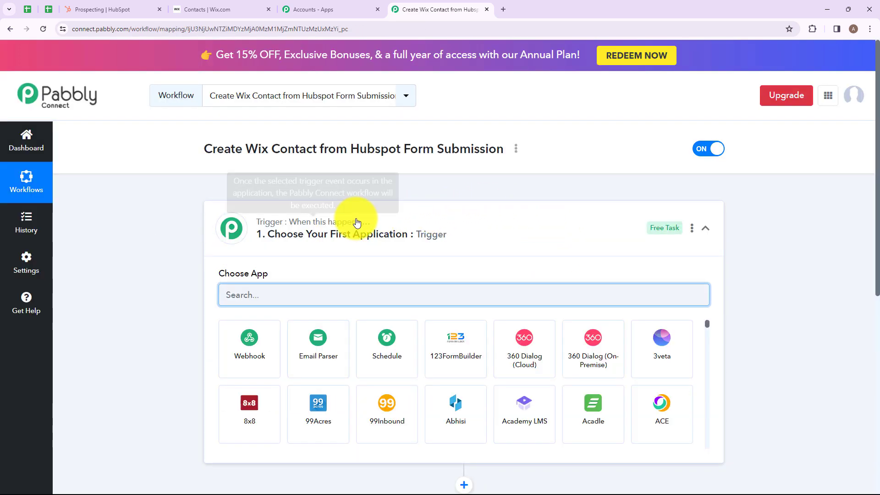
Choose HubSpot CRM as the workflow's trigger app.
click(394, 221)
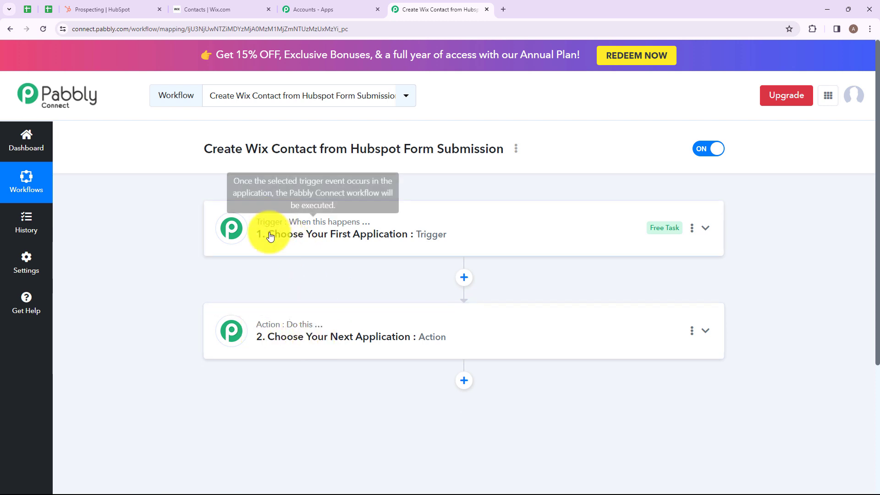
click(238, 222)
click(270, 295)
text(HU)
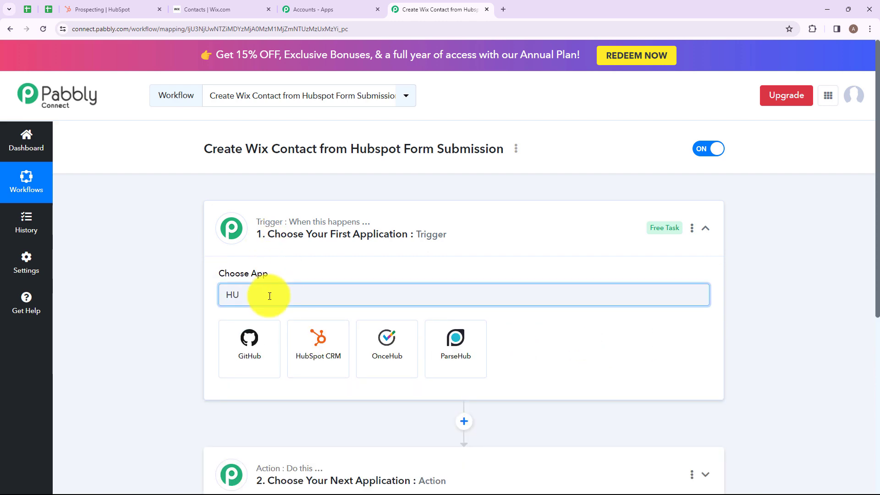
key(BackSpace)
text(ubs)
click(250, 345)
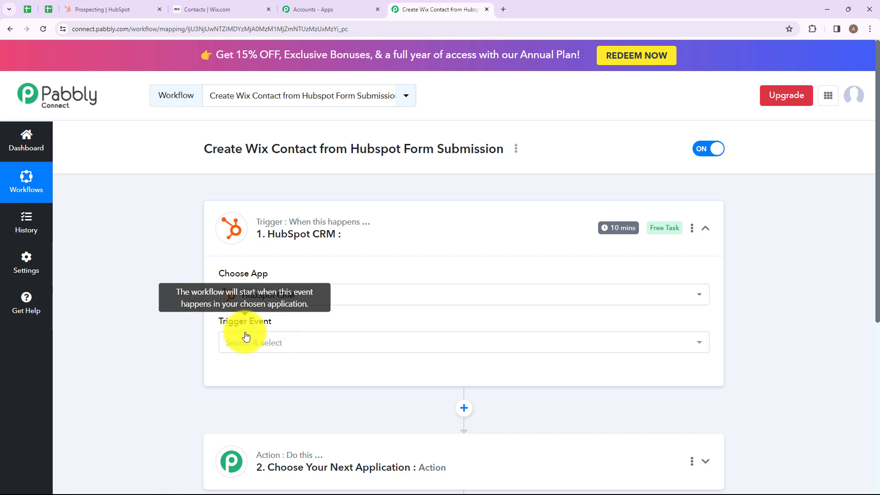
Set the trigger event to New Form Submission to generate the webhook URL.
click(292, 347)
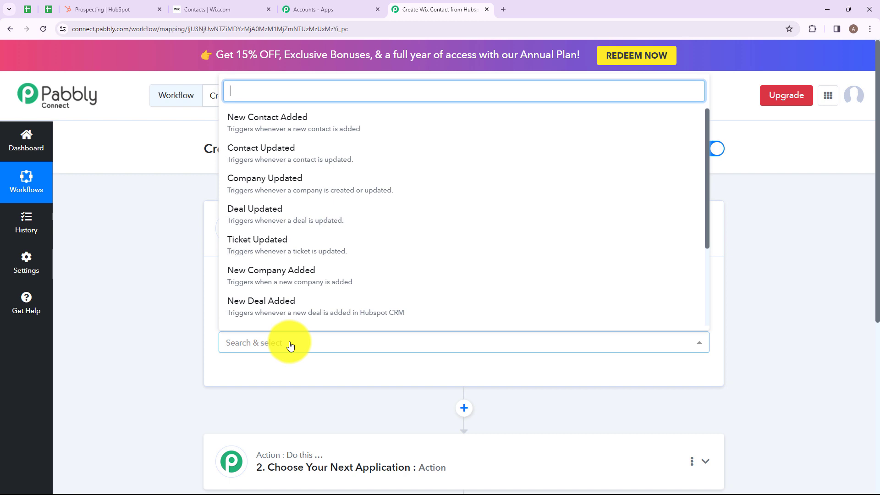
scroll(324, 186, down, 3)
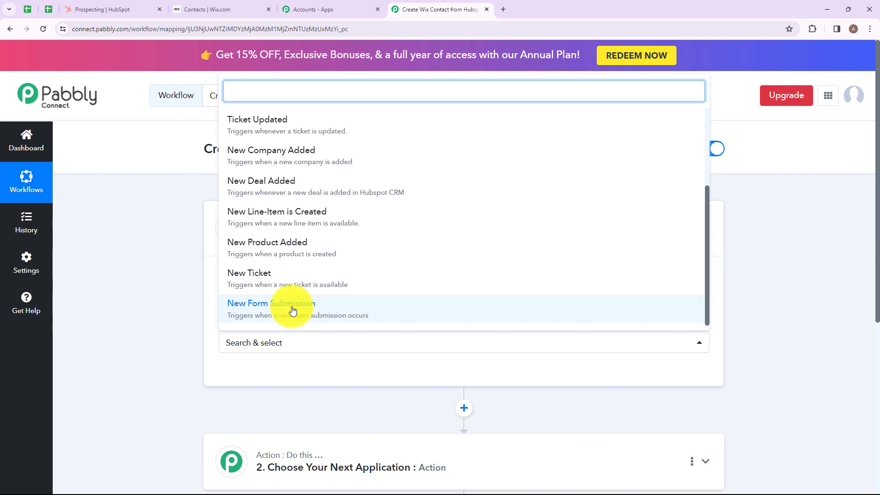
click(292, 310)
scroll(315, 304, down, 2)
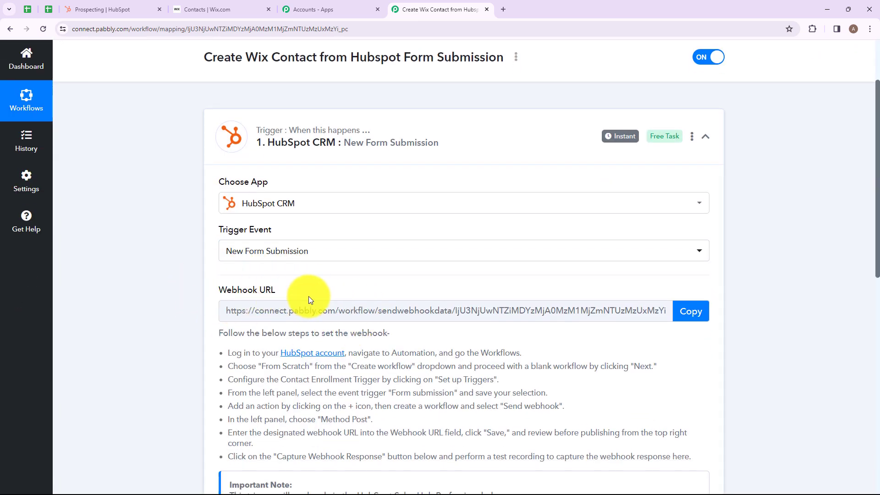
Read through the webhook setup instructions, then switch to the HubSpot Prospecting tab.
scroll(309, 296, down, 1)
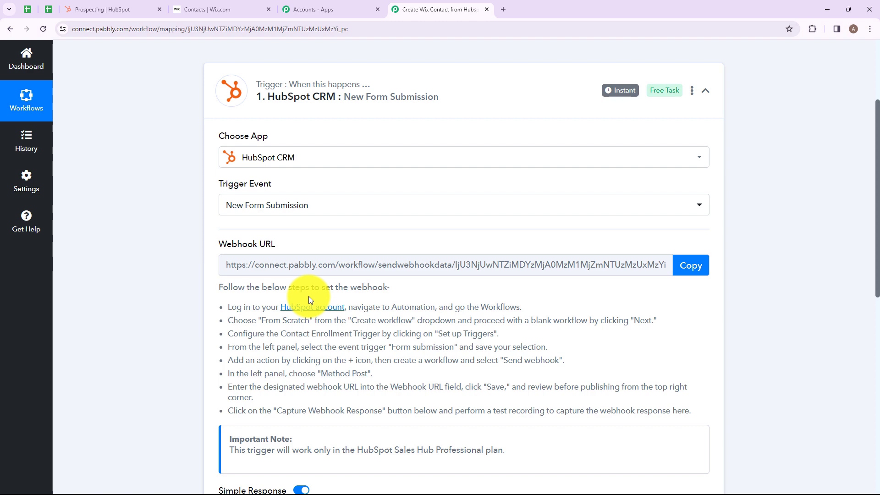
scroll(309, 296, down, 2)
drag(231, 215, 613, 324)
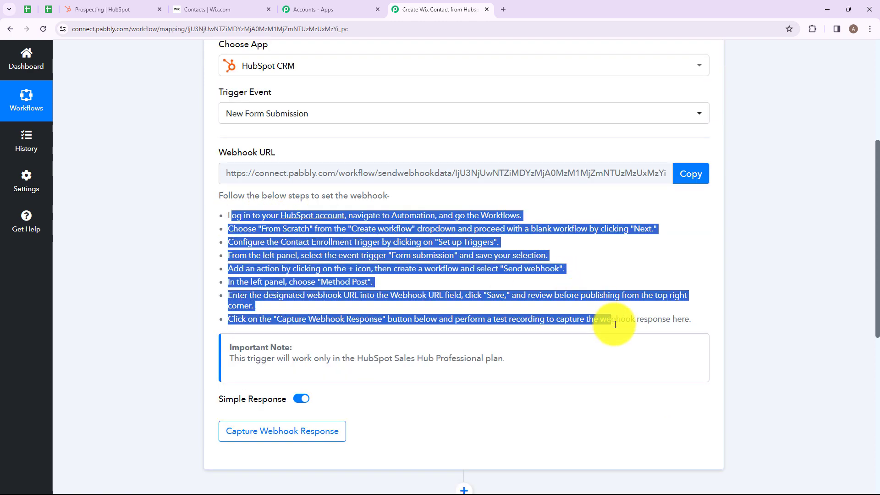
click(540, 312)
scroll(532, 350, up, 2)
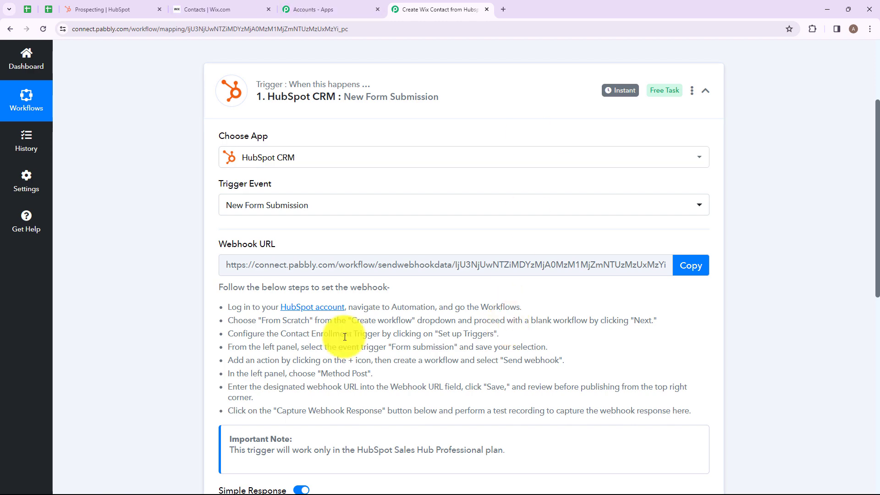
click(124, 9)
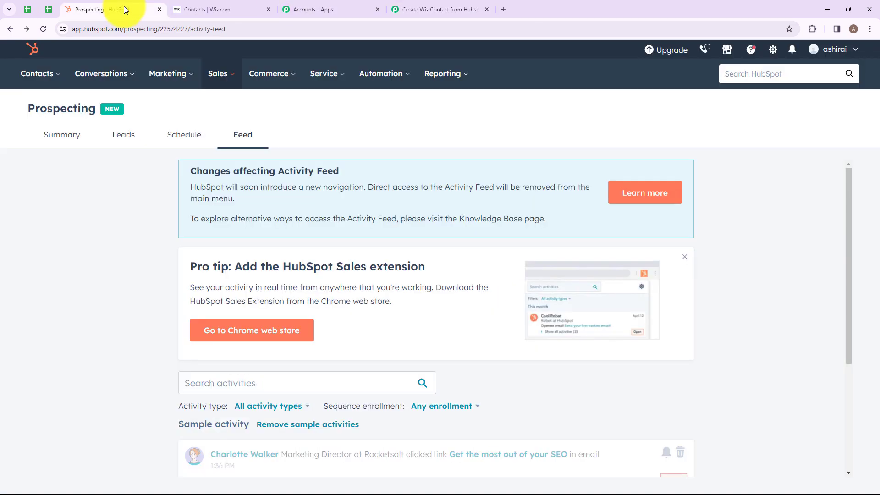
Create a new blank HubSpot workflow from scratch under Automation > Workflows.
mouse_move(408, 76)
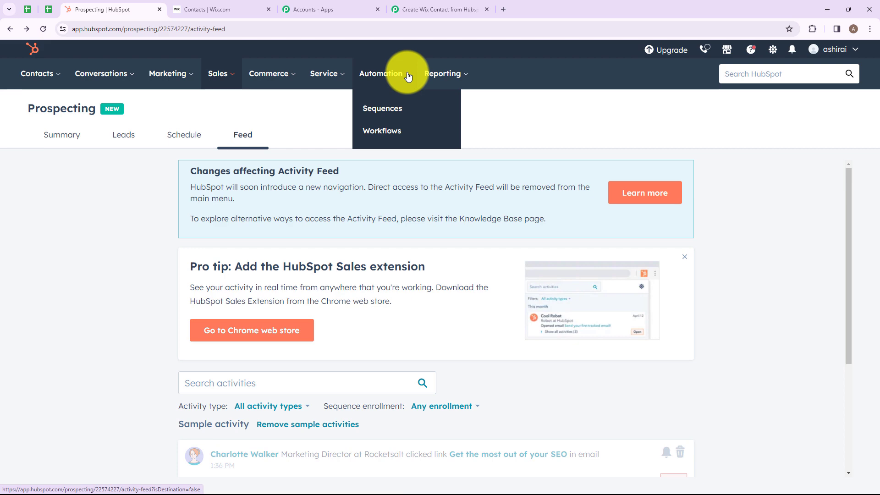
click(378, 132)
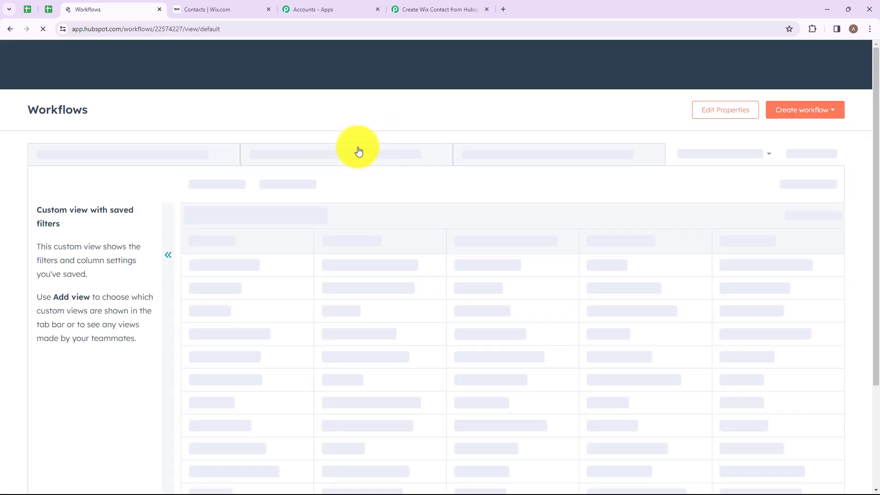
click(797, 117)
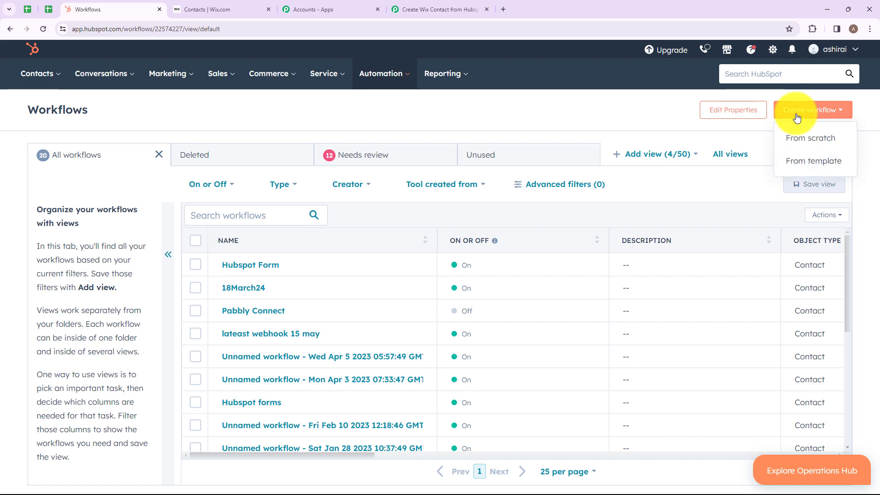
click(796, 138)
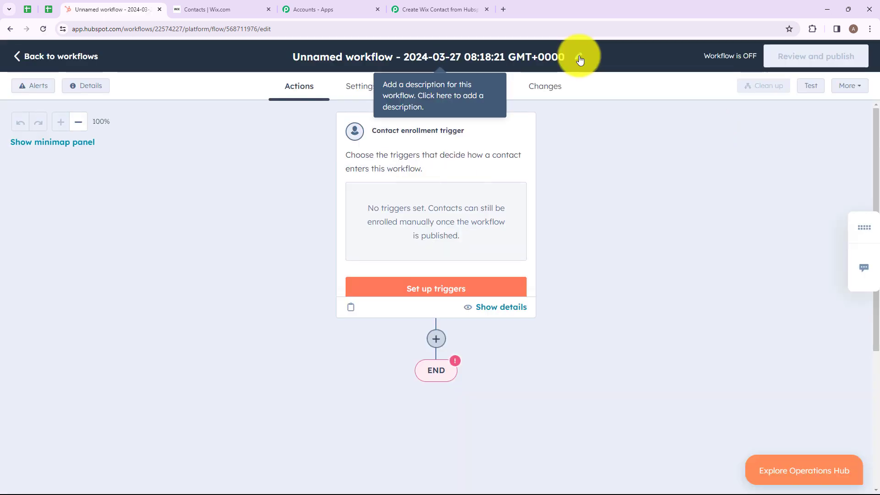
Rename the workflow to 'HubSpot Form' and save the name.
click(578, 55)
triple_click(551, 160)
text(HubSpot Form)
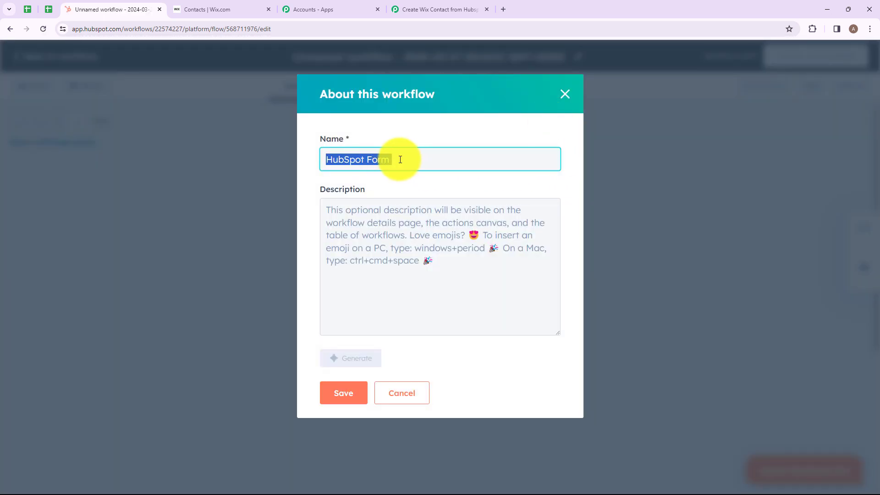
click(337, 403)
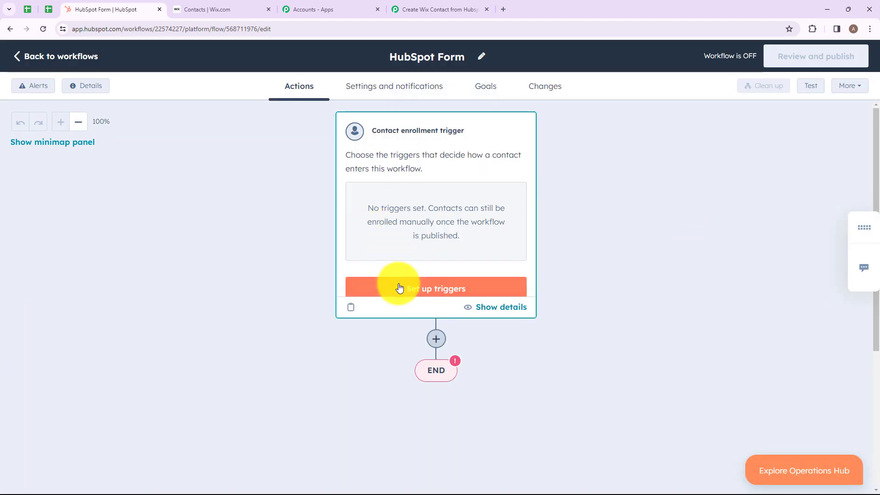
click(402, 291)
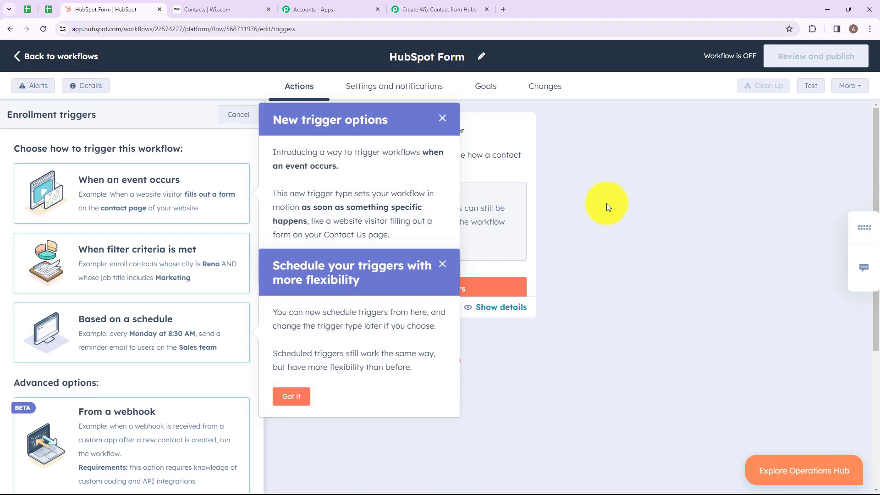
Set the enrollment trigger to the Form submission event and save it.
click(78, 182)
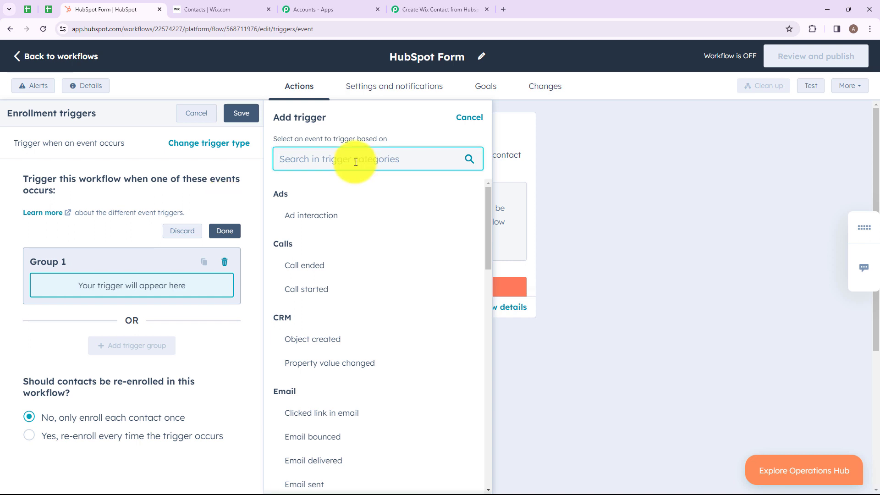
text(Form)
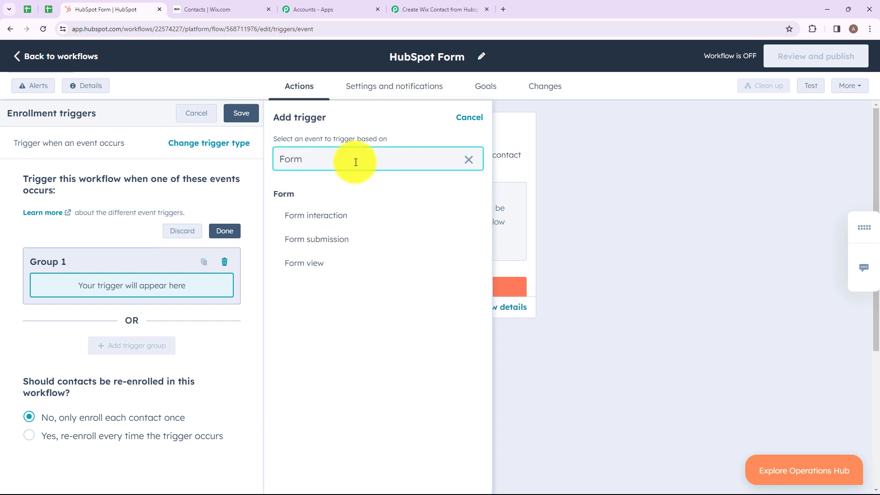
click(317, 239)
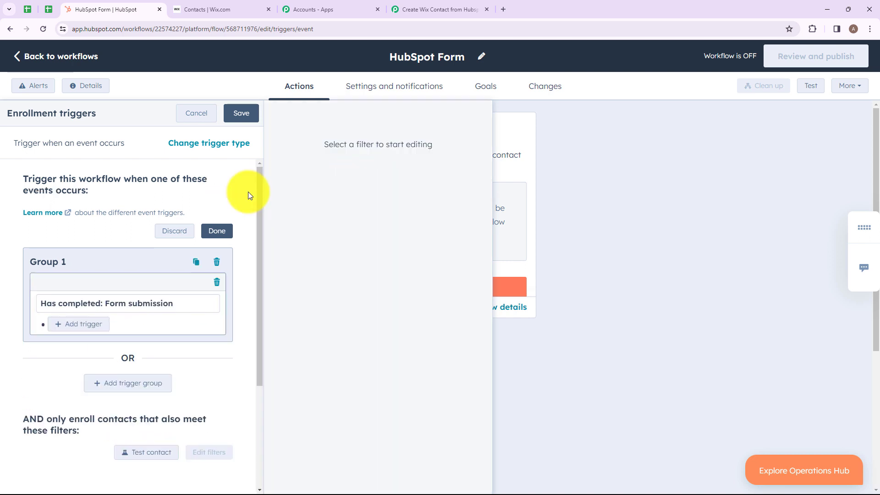
click(245, 121)
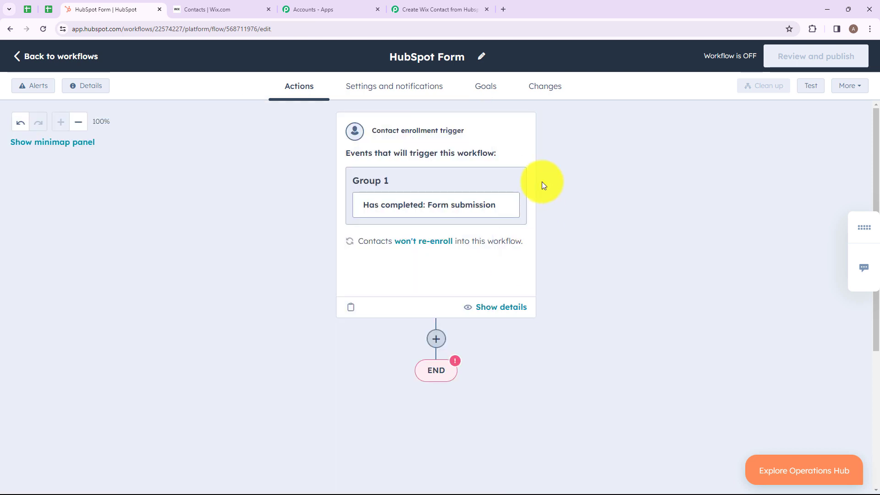
click(372, 252)
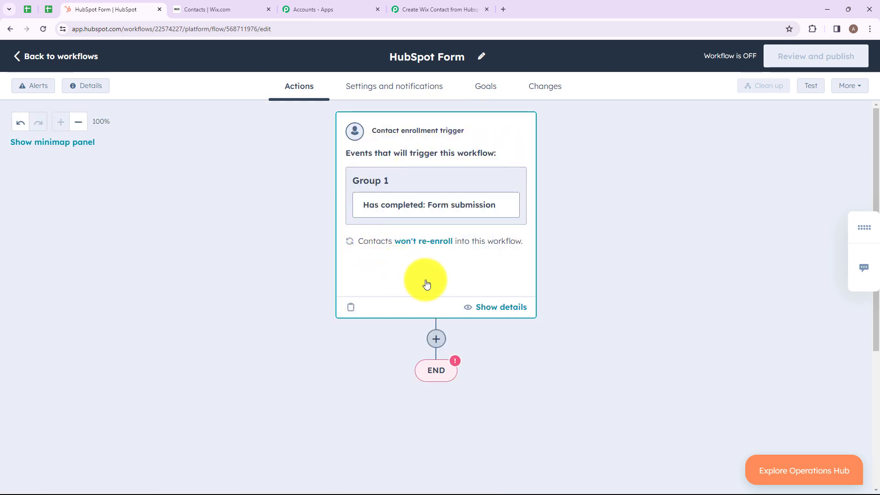
click(435, 339)
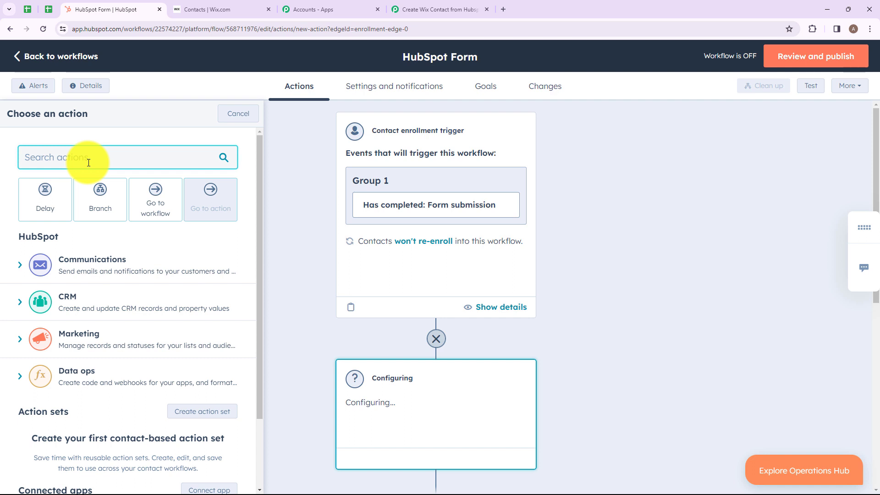
Add a Send webhook action using the POST method.
text(send)
scroll(126, 321, down, 3)
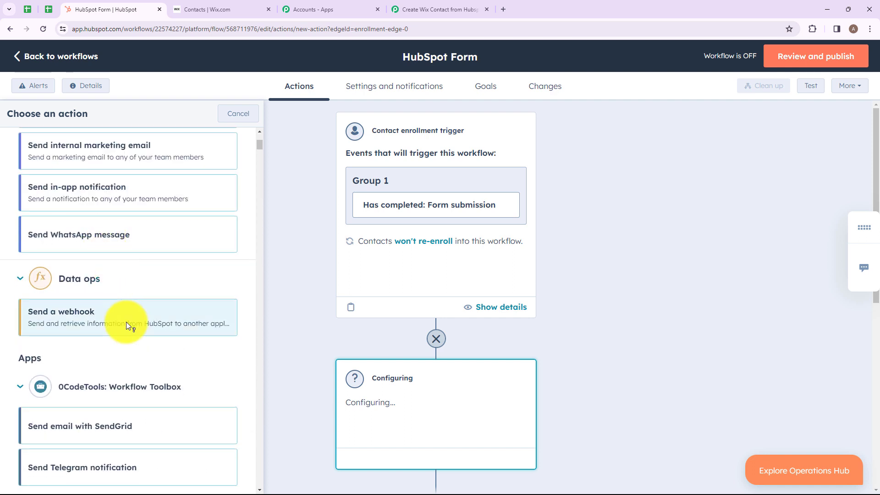
click(126, 321)
click(151, 263)
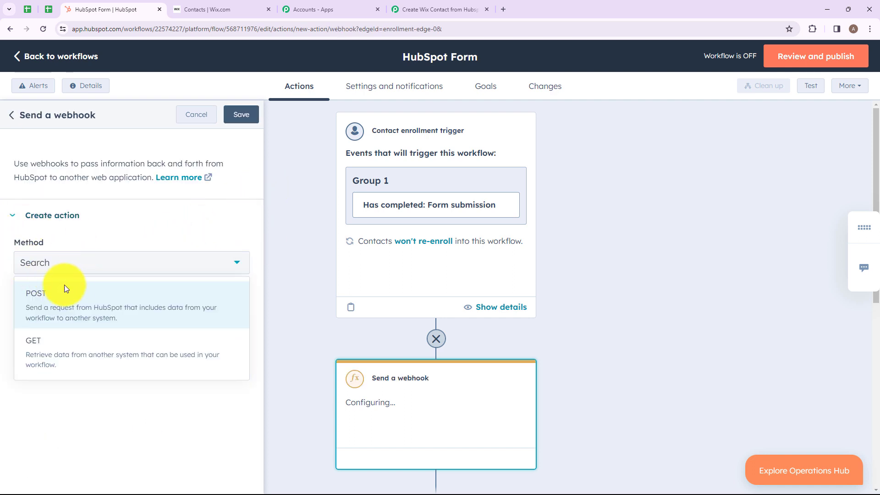
click(79, 299)
click(101, 313)
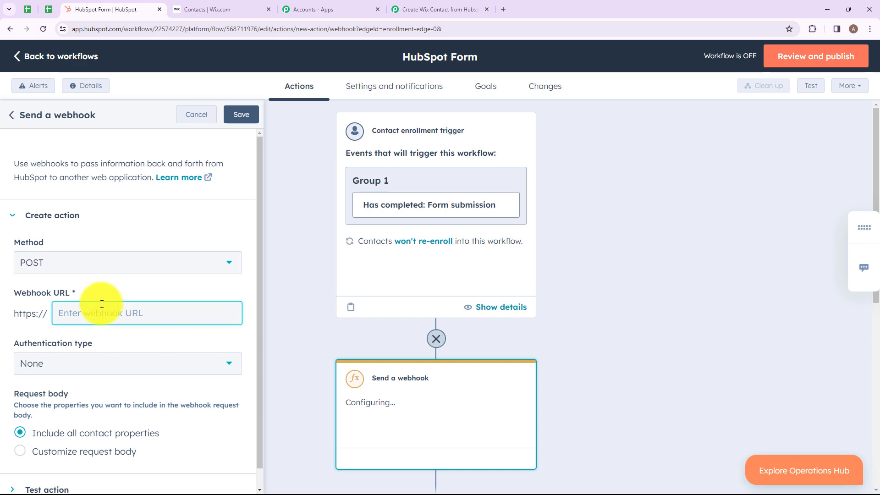
Paste the copied Pabbly webhook URL, save the action, and turn the workflow on.
click(425, 8)
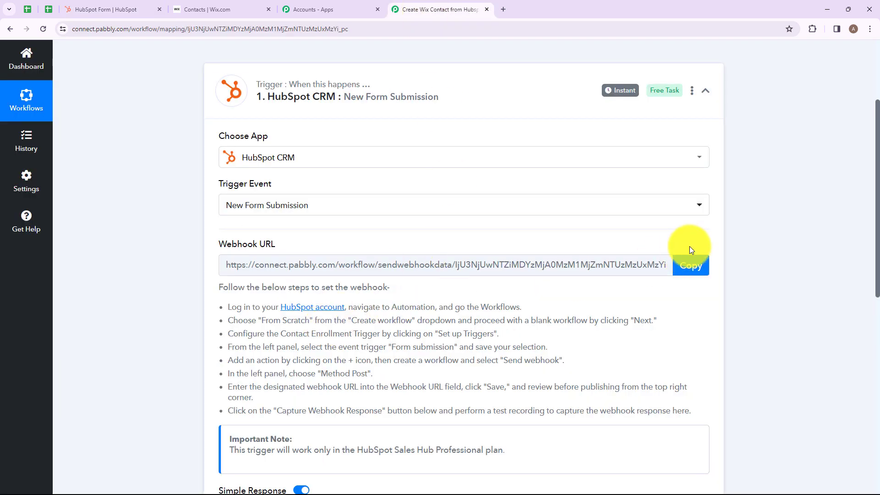
click(688, 269)
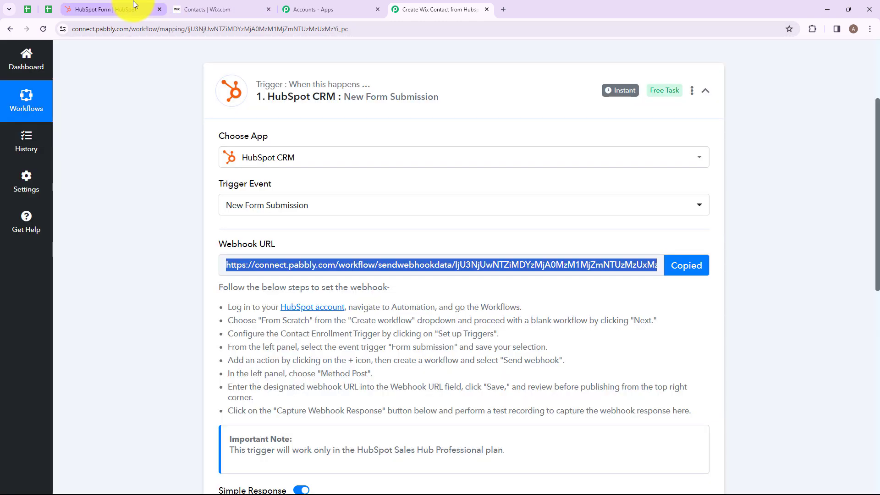
click(134, 6)
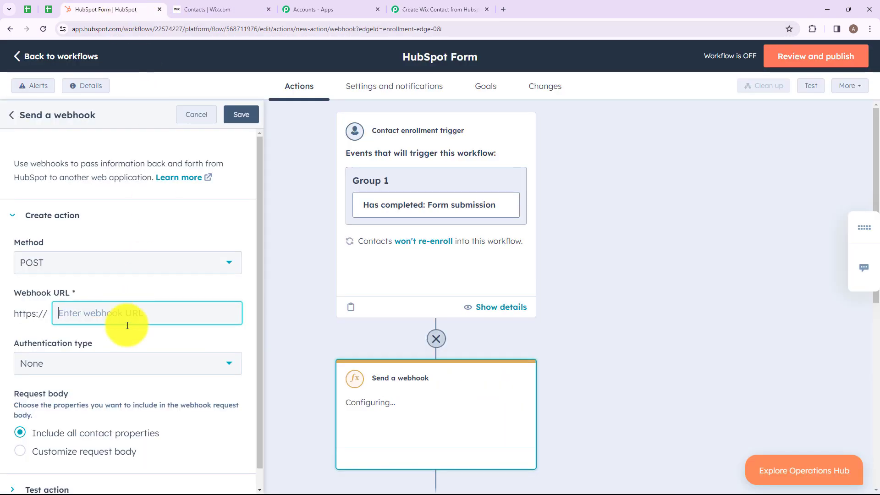
key(ctrl+v)
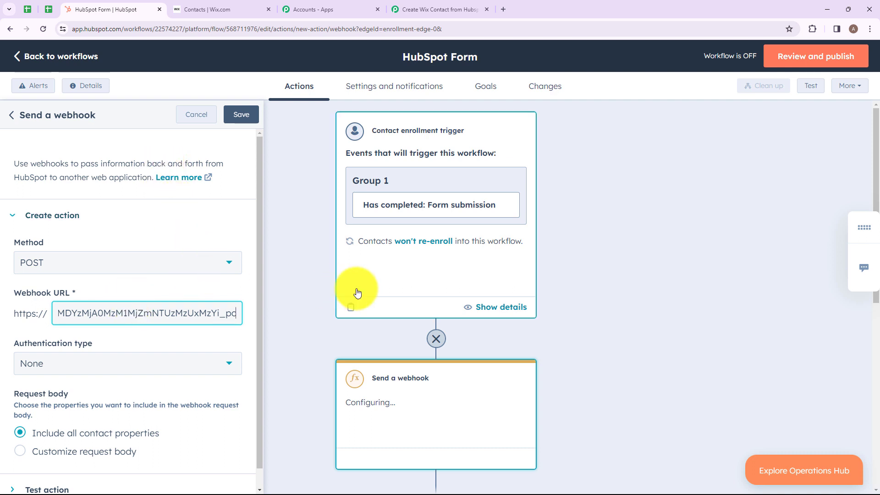
click(246, 115)
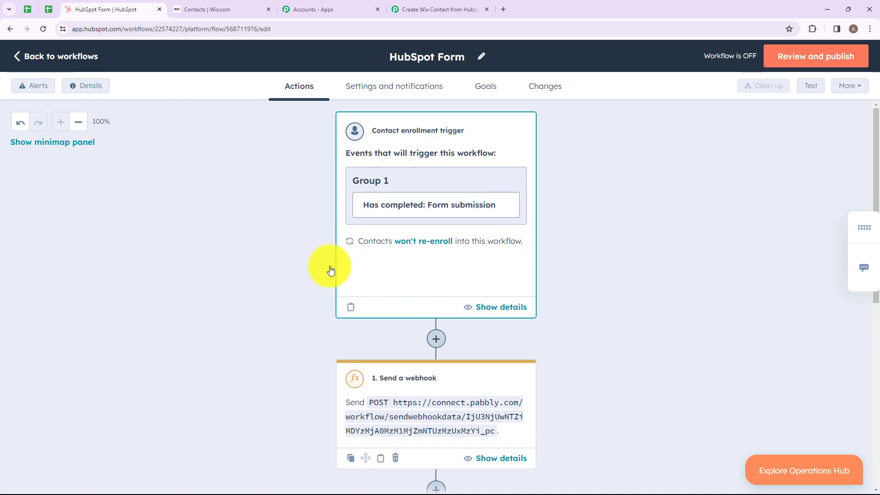
click(812, 66)
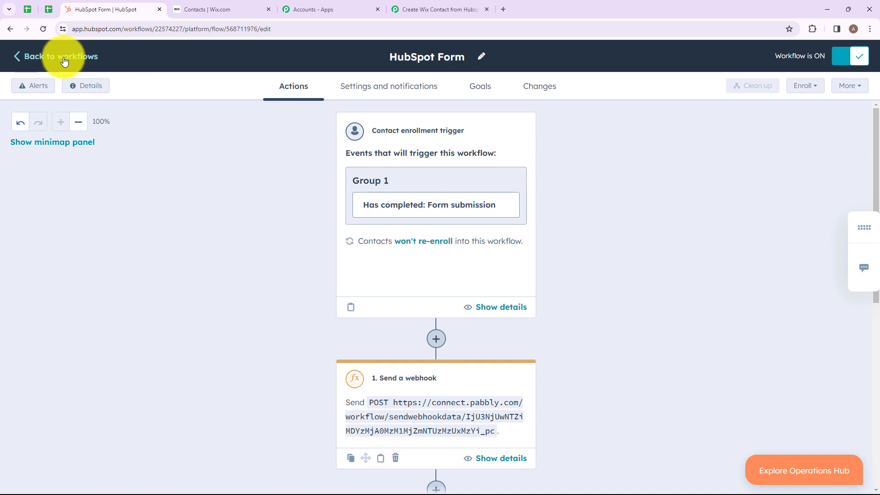
click(31, 60)
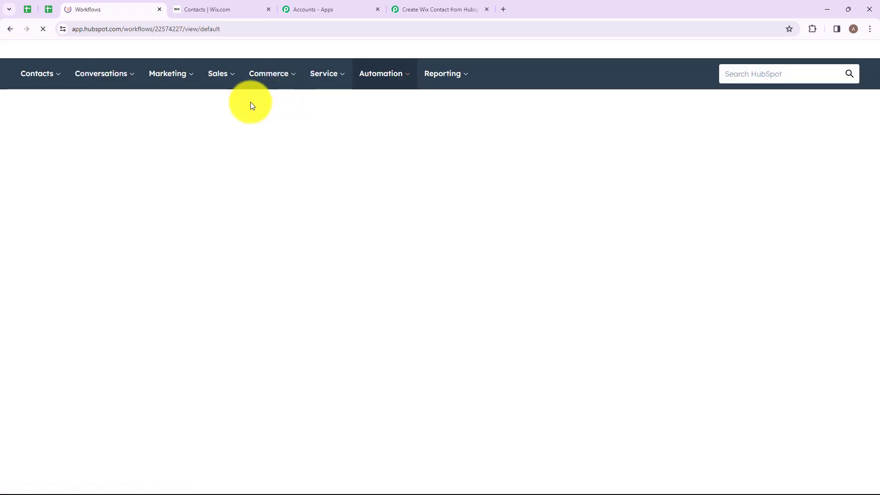
Open the New registration form's live view from Marketing > Lead Capture > Forms.
mouse_move(175, 74)
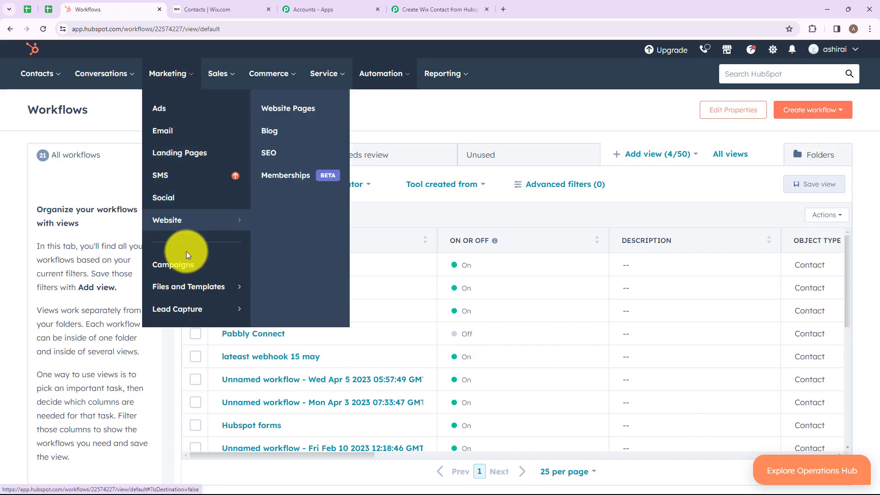
mouse_move(179, 312)
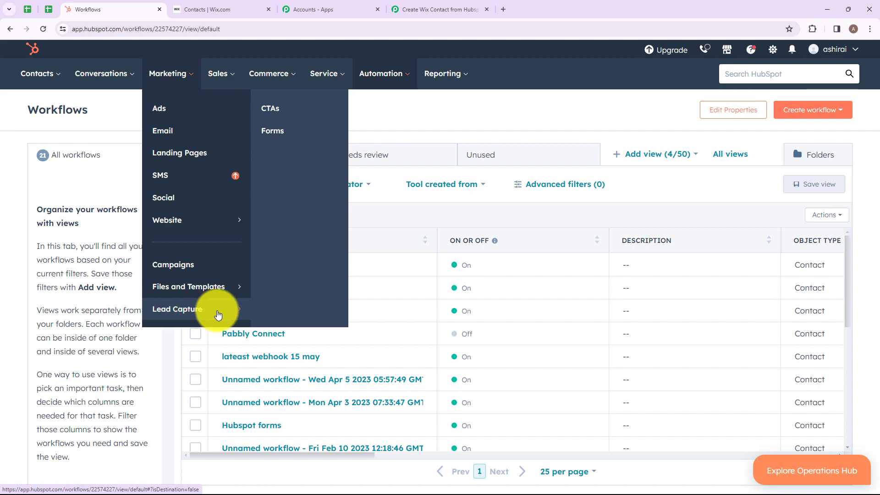
click(279, 130)
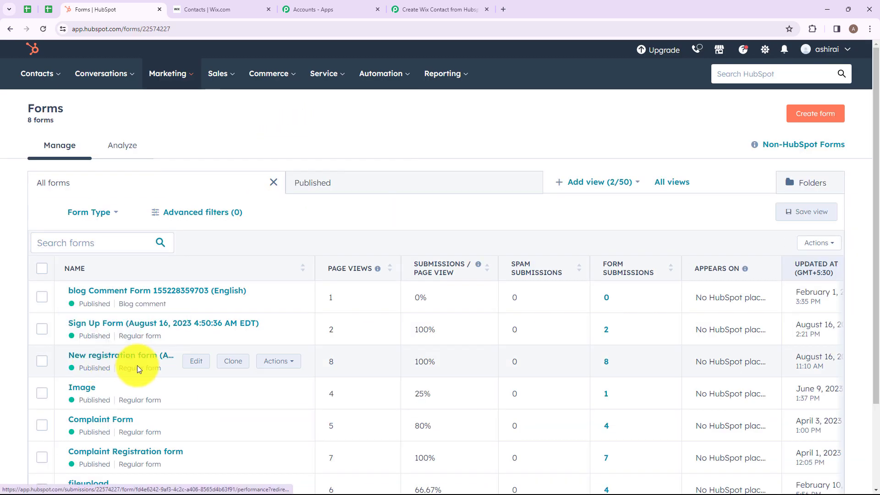
click(279, 362)
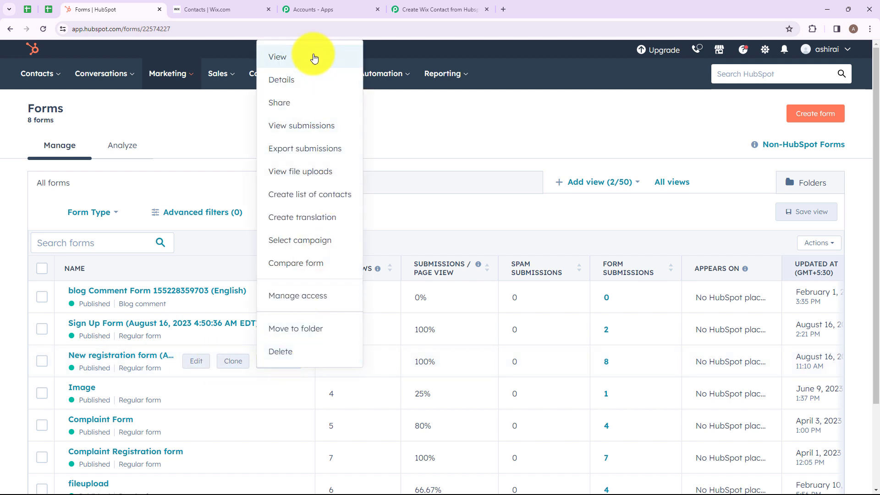
click(286, 56)
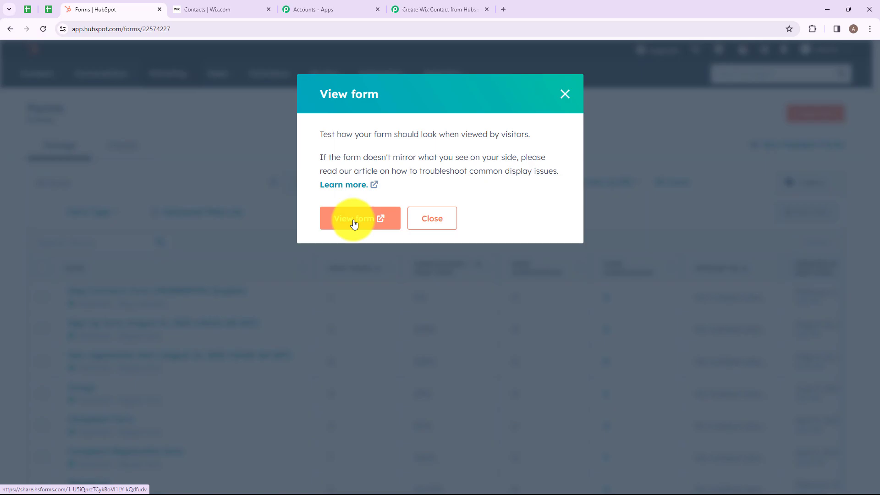
click(353, 222)
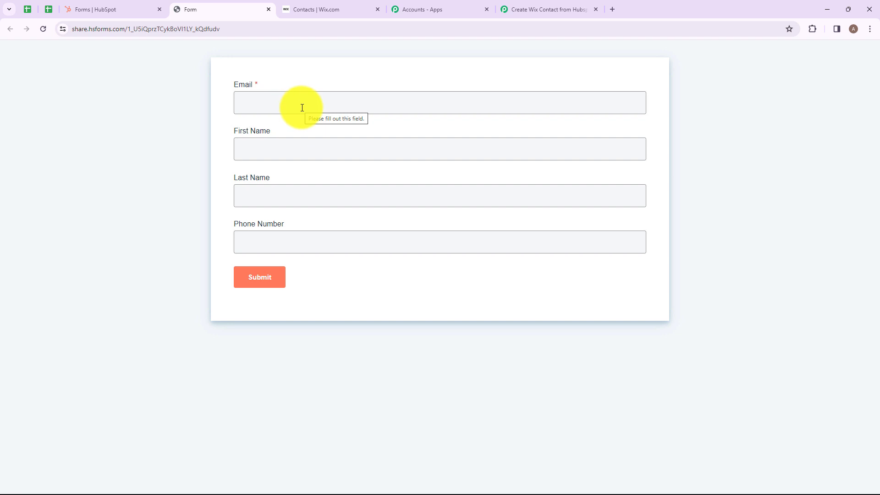
Autofill the registration form with a test entry and submit it.
click(302, 108)
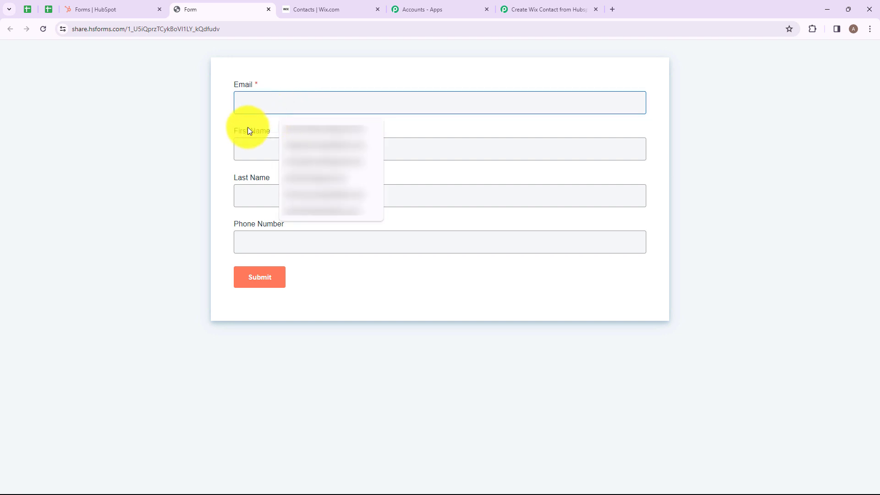
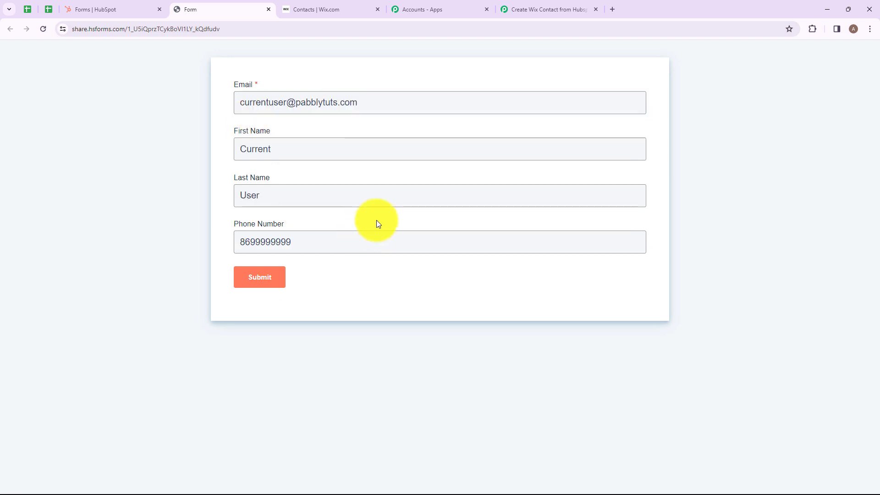
key(Return)
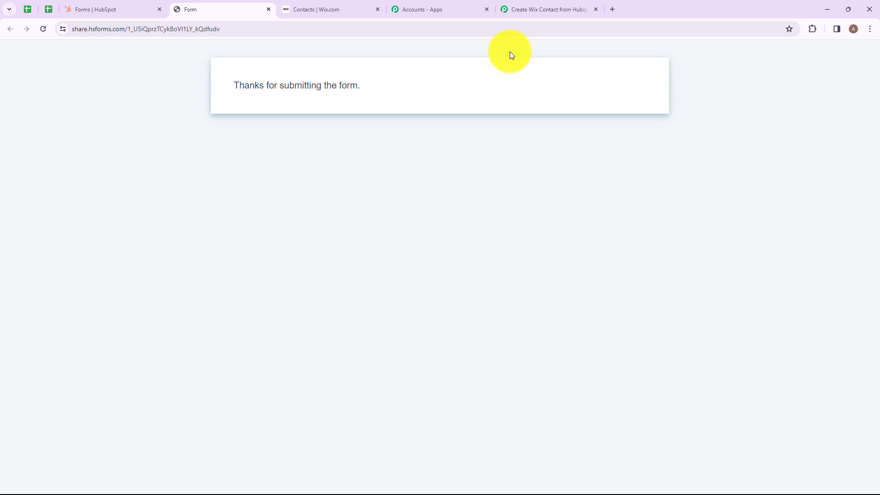
click(537, 7)
Scroll through the captured HubSpot form-submission response and expand the empty Action step below it.
scroll(377, 246, down, 8)
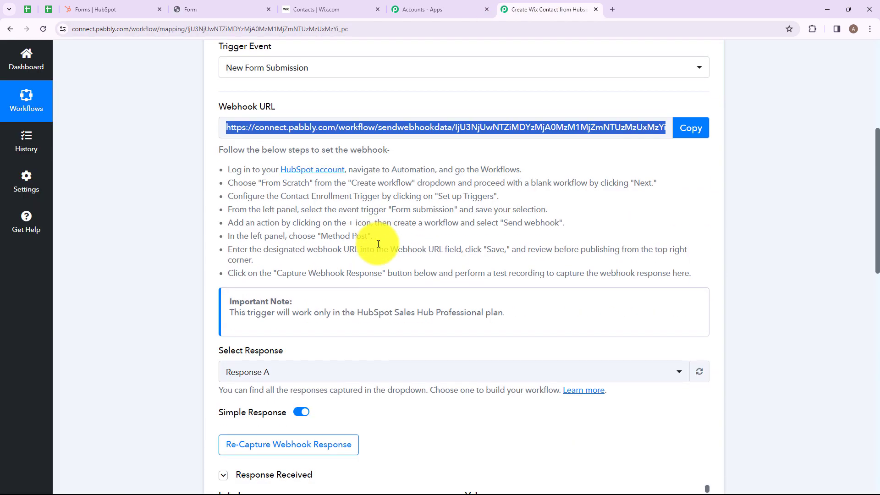
scroll(374, 246, down, 2)
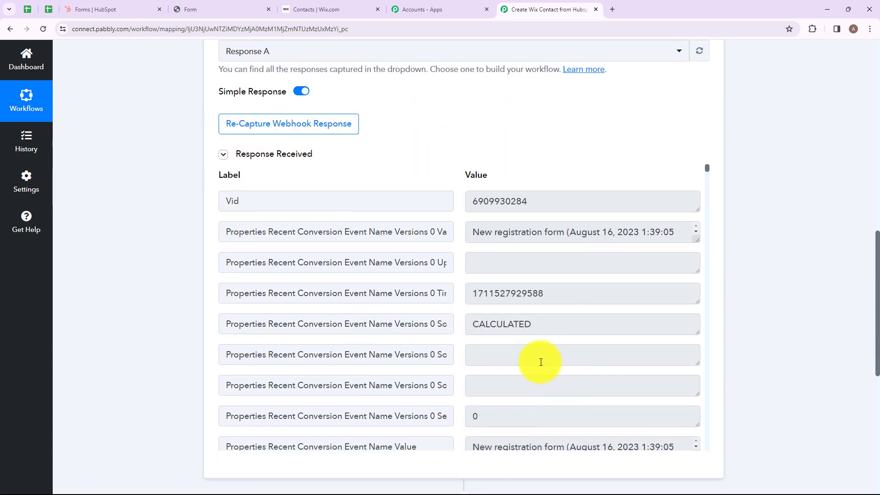
scroll(508, 283, down, 5)
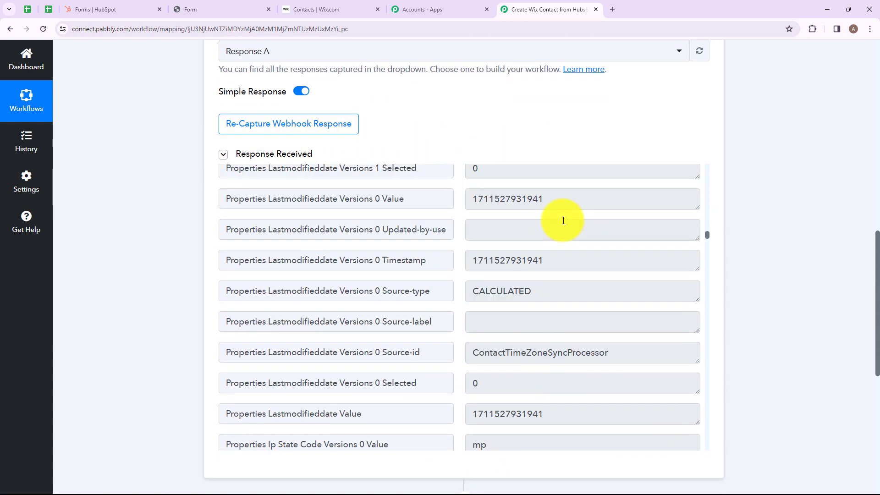
scroll(563, 221, down, 10)
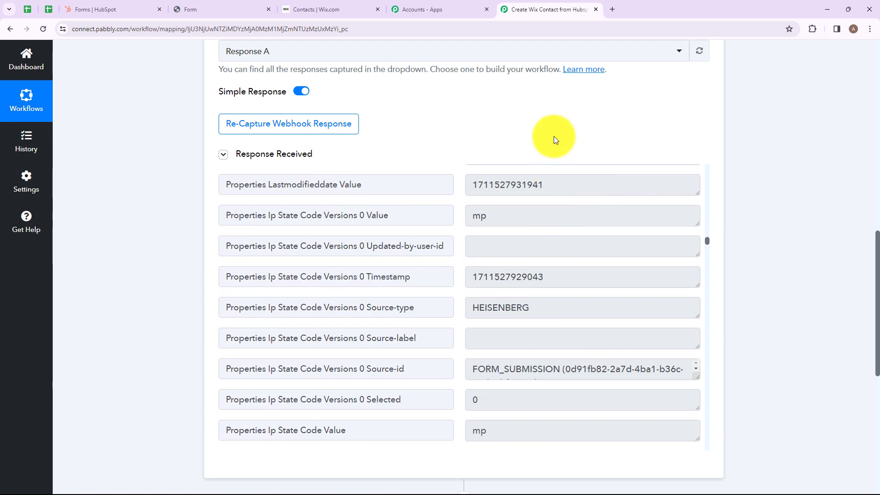
scroll(562, 236, down, 10)
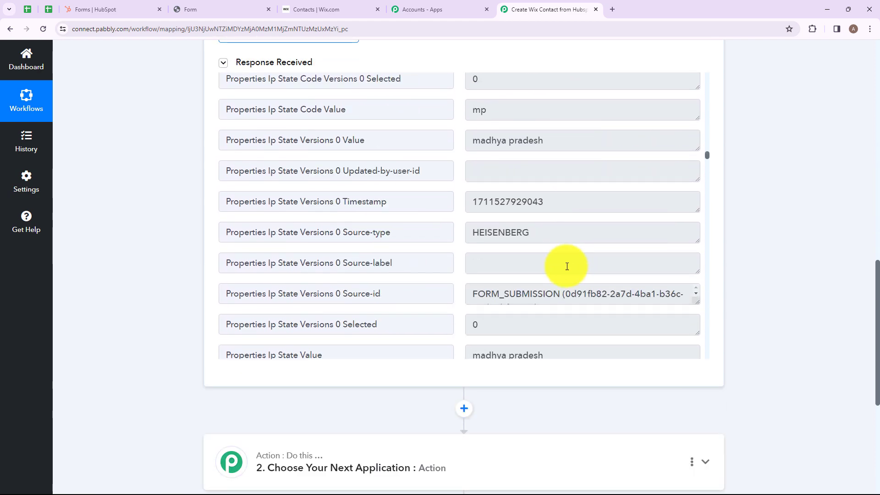
scroll(549, 376, down, 6)
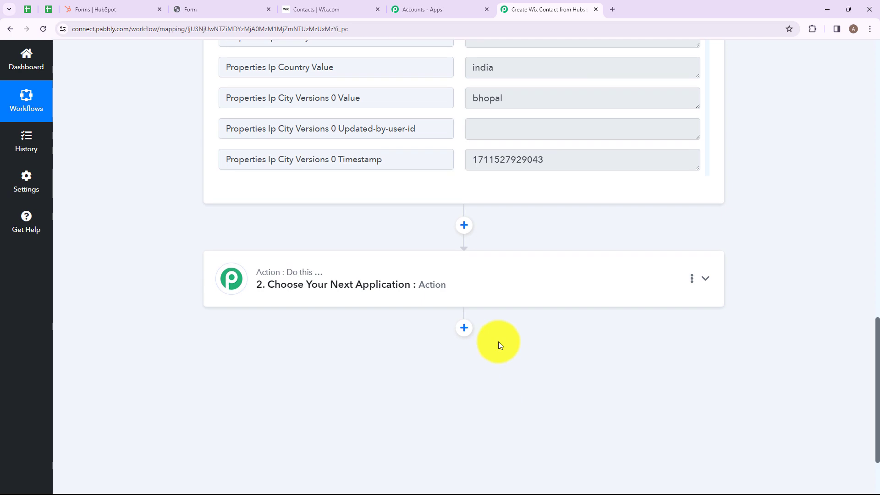
click(436, 274)
scroll(357, 258, up, 4)
Search for Wix, choose it as the action app, and select the Create Contact event.
click(277, 229)
text(Wix)
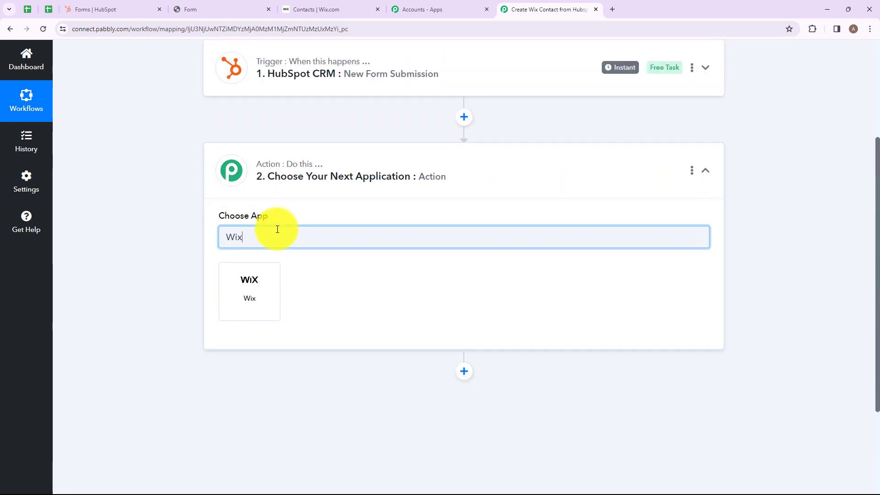
click(249, 294)
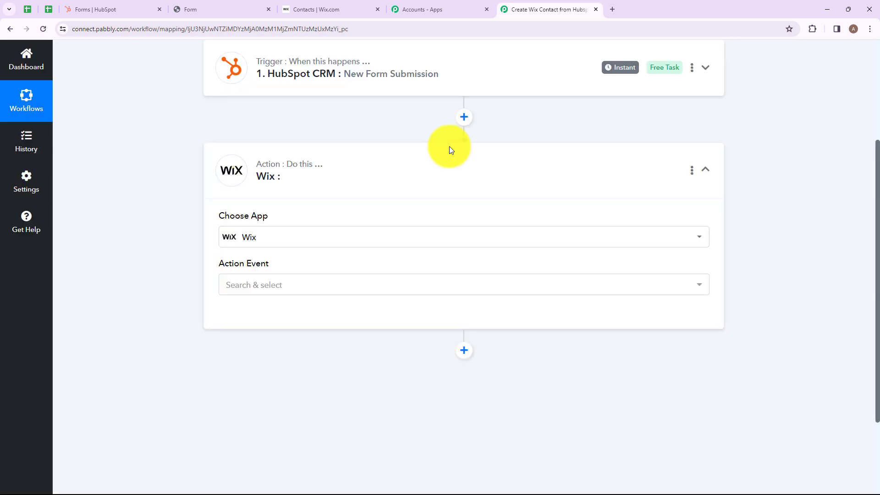
click(279, 283)
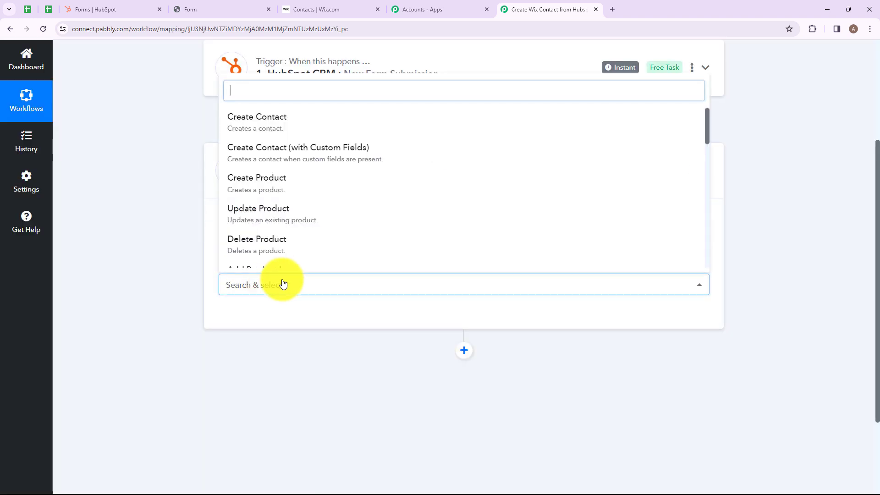
click(257, 120)
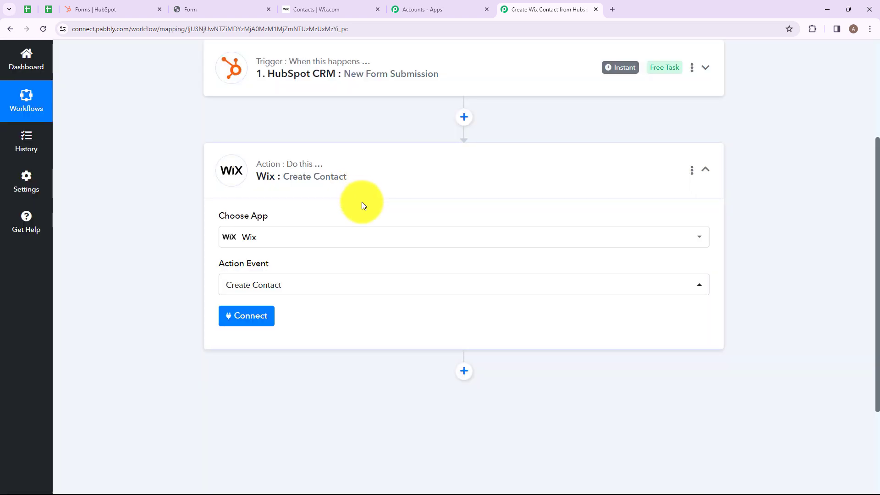
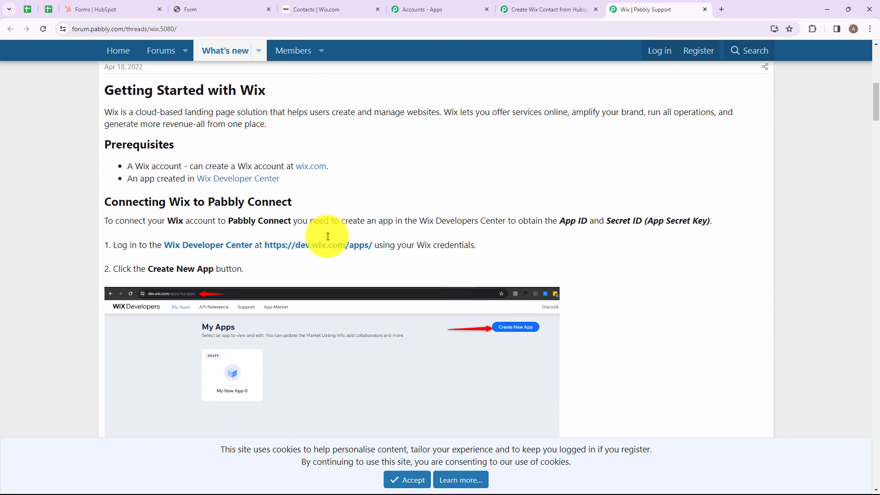
scroll(327, 239, down, 4)
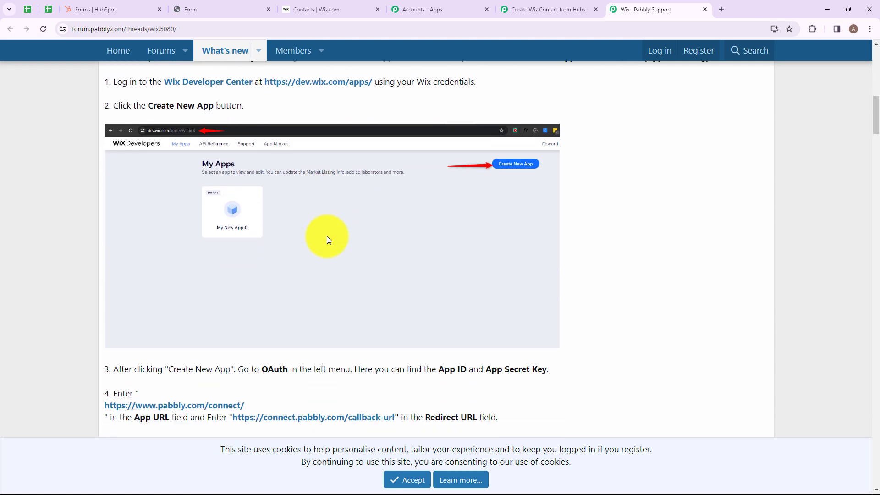
Follow the guide into the Wix Developer Center, create a new app, and open the Testing app's dashboard.
scroll(150, 130, up, 2)
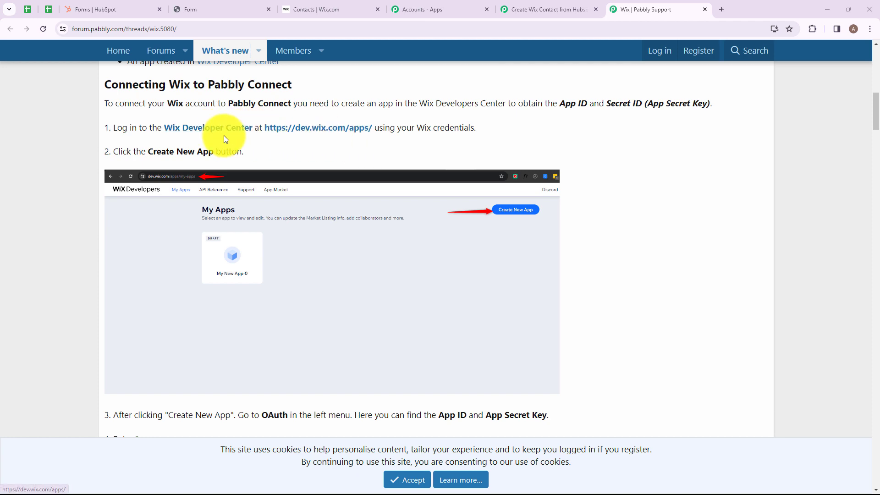
click(210, 131)
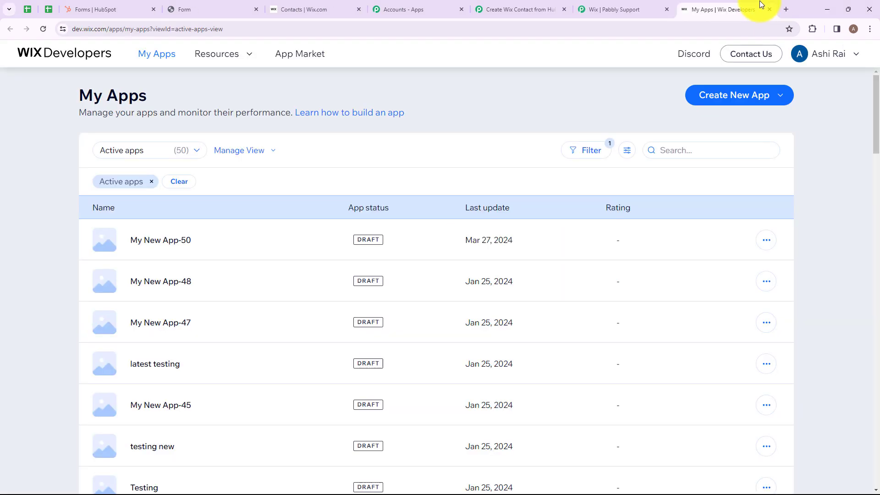
click(618, 9)
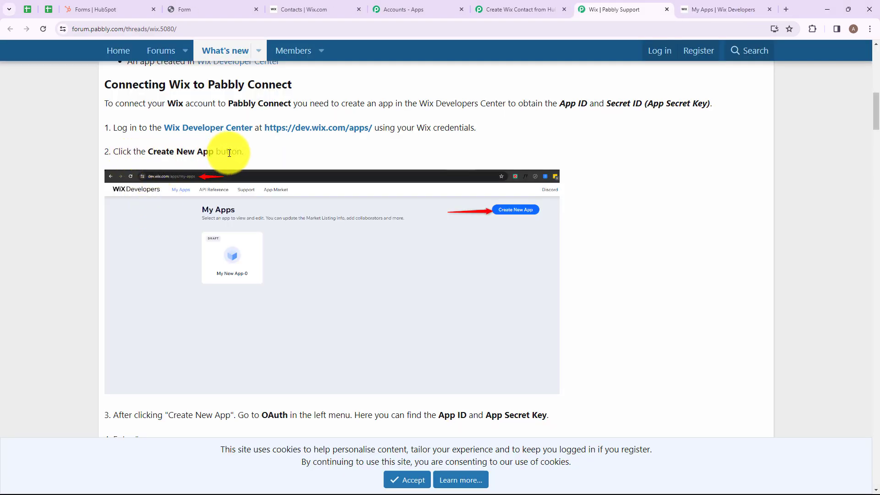
click(696, 11)
click(717, 107)
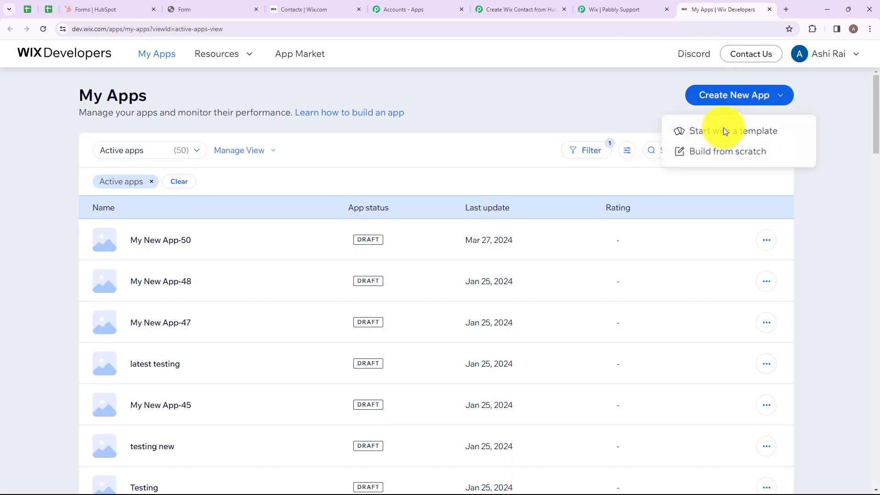
click(722, 153)
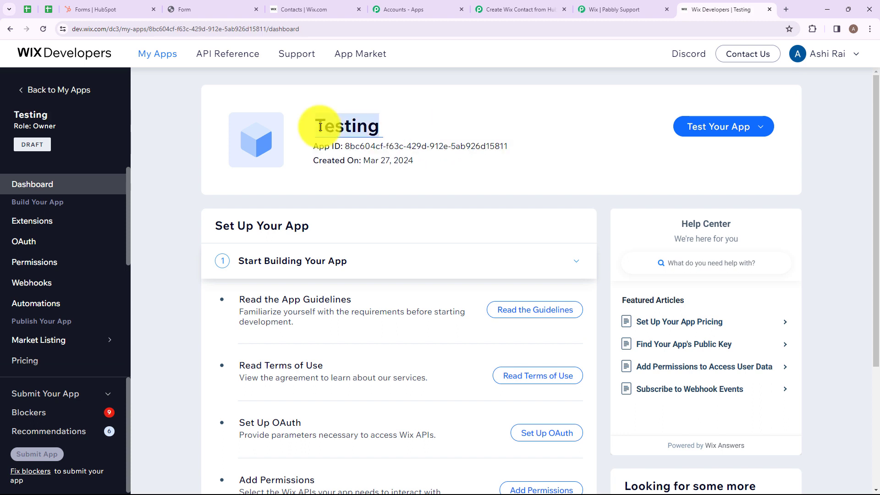
Copy the Testing app's App ID from its OAuth page into Pabbly's App ID field.
click(19, 245)
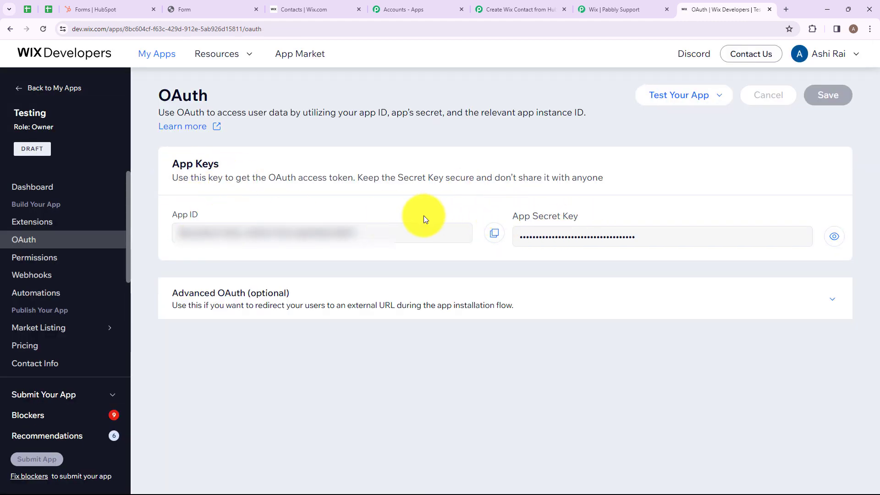
click(495, 236)
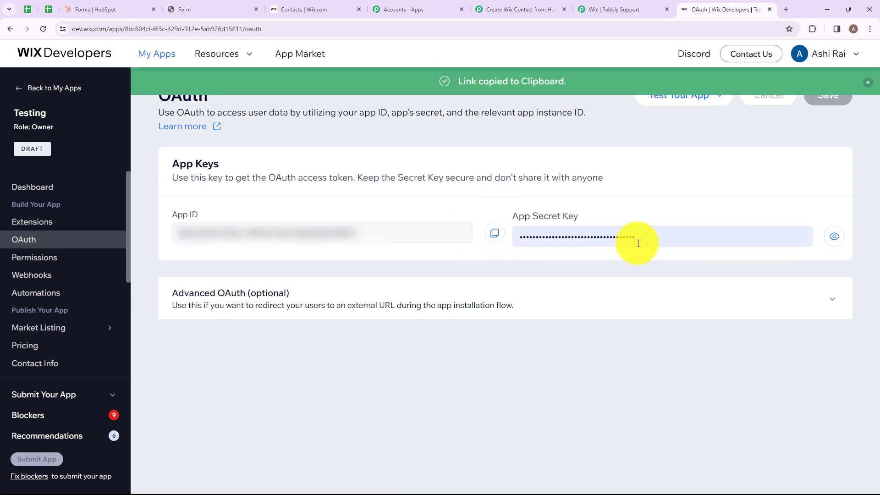
click(523, 8)
click(482, 220)
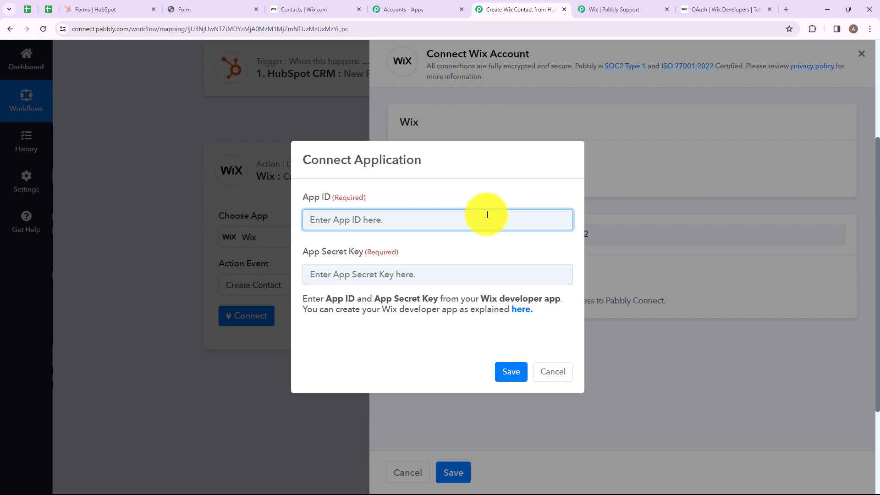
key(ctrl+v)
Return to the Wix OAuth settings and expand the Advanced OAuth section.
click(724, 9)
click(523, 235)
click(523, 9)
click(515, 270)
click(724, 9)
click(174, 287)
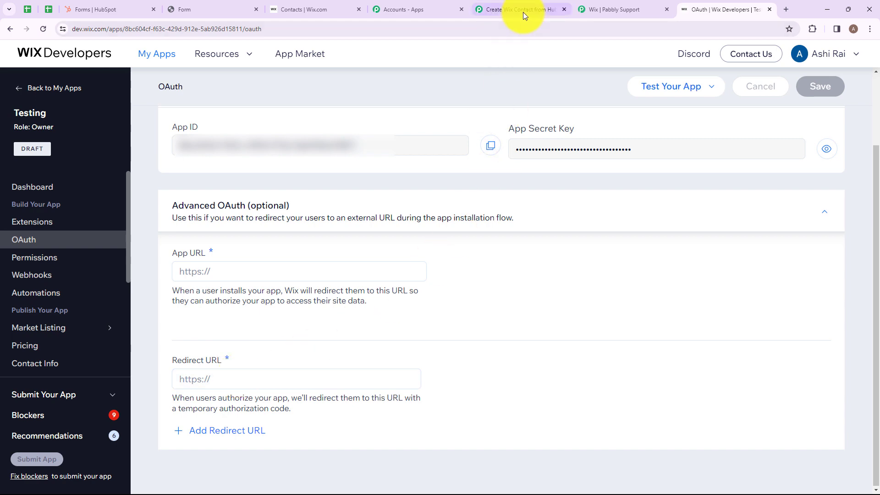
click(611, 14)
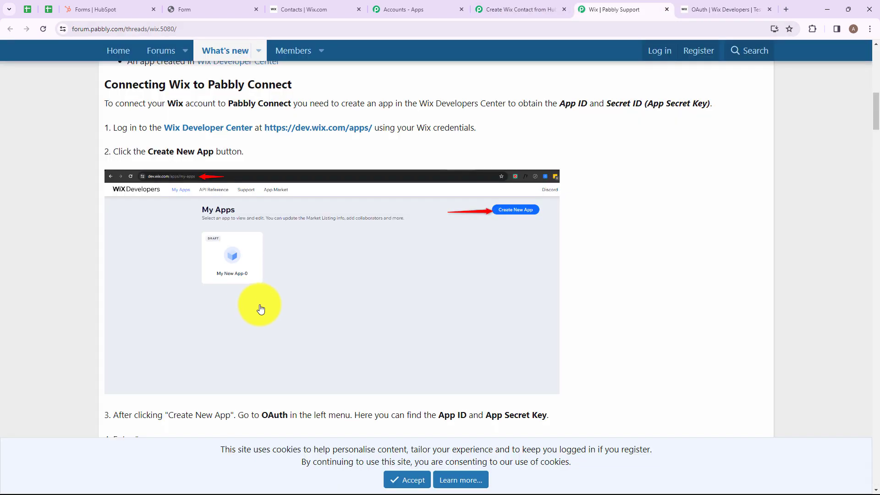
scroll(252, 299, down, 6)
scroll(252, 300, up, 3)
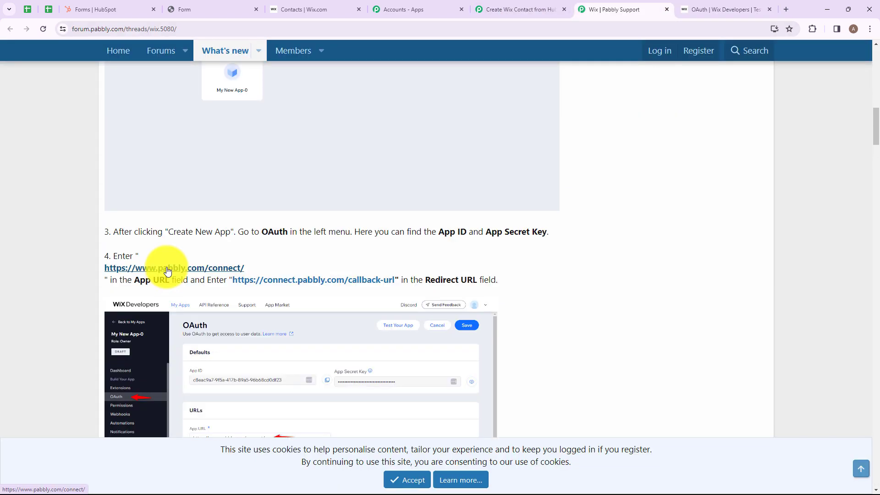
right_click(167, 270)
click(208, 335)
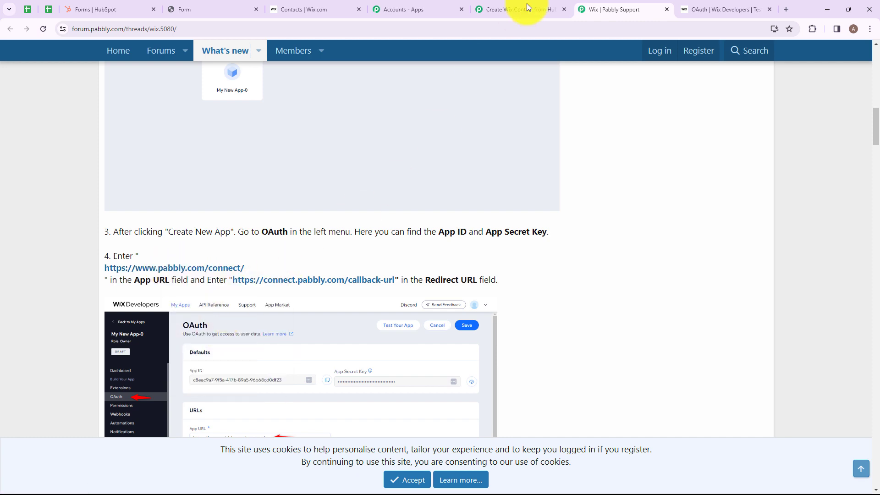
key(ctrl+Tab)
click(359, 270)
key(ctrl+v)
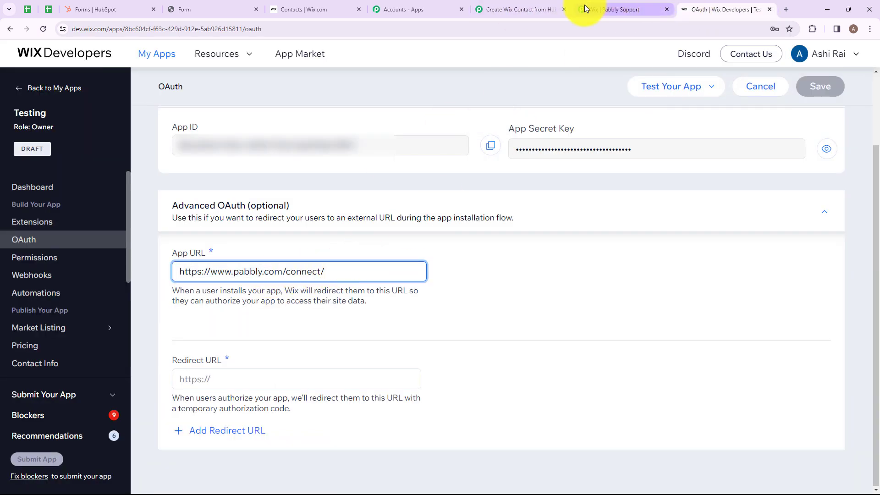
click(516, 9)
click(618, 9)
right_click(292, 279)
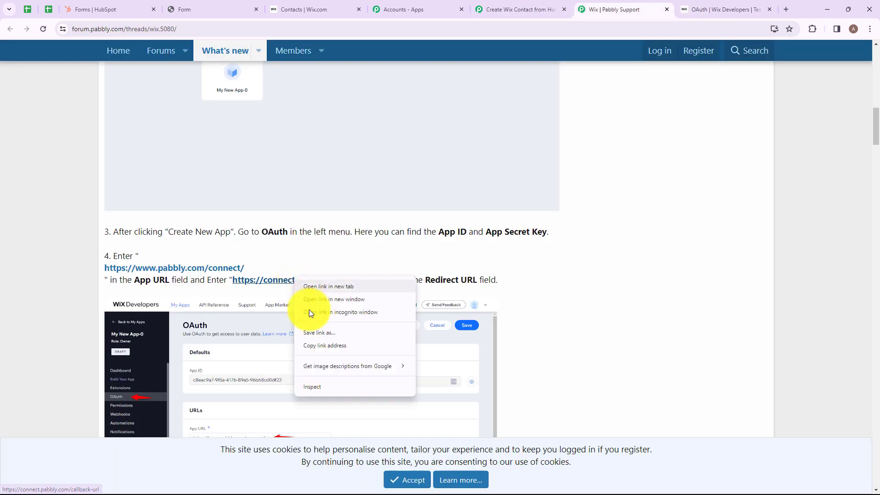
click(333, 345)
click(724, 9)
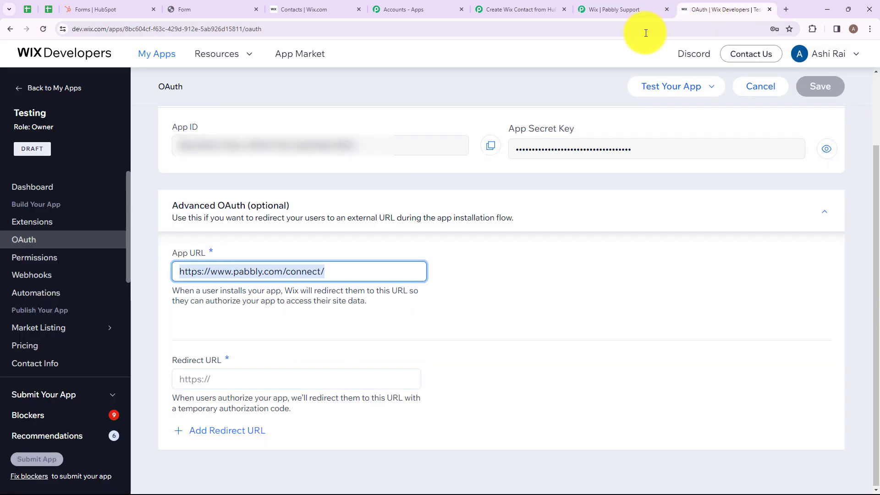
click(258, 371)
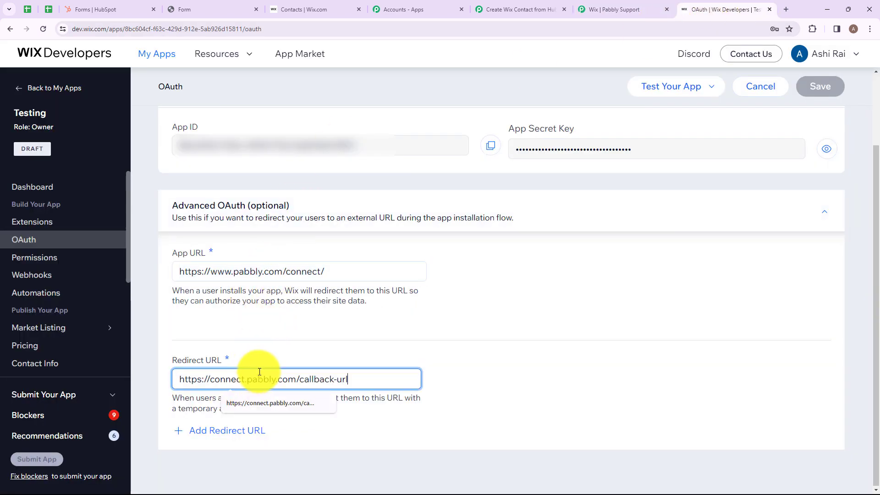
key(ctrl+v)
scroll(820, 104, up, 2)
click(818, 98)
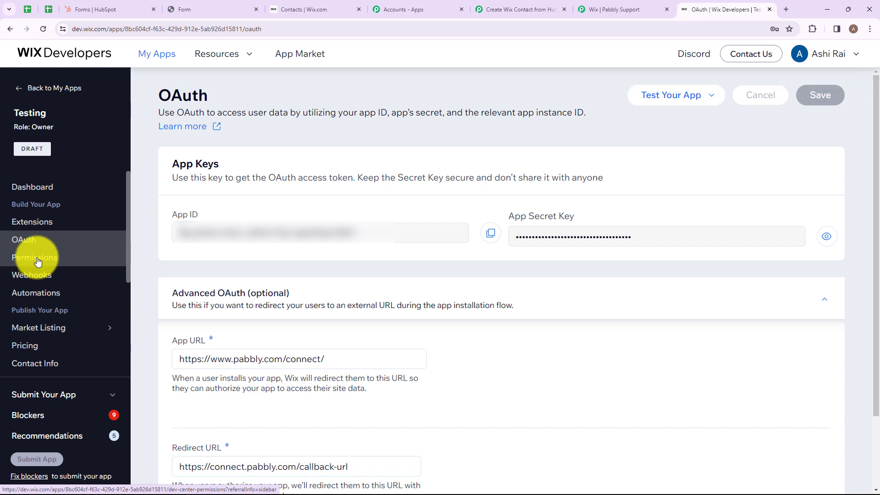
click(39, 260)
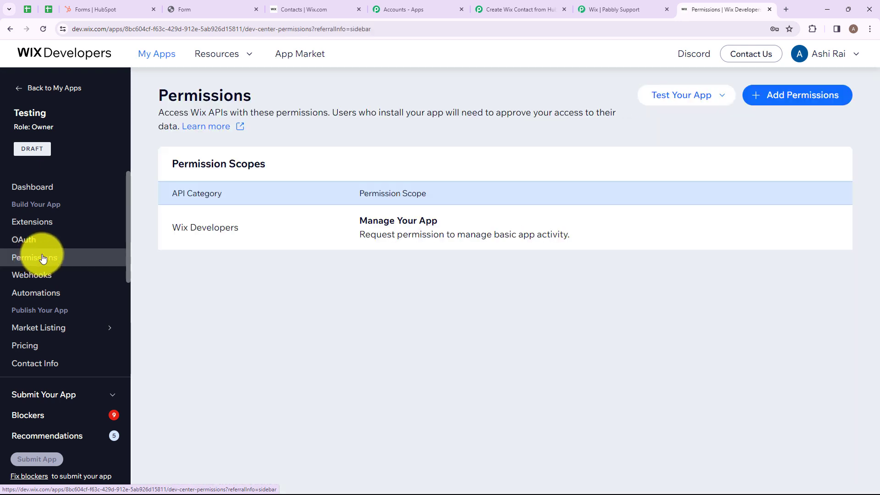
Start adding permissions by category and choose the Contacts & Members category.
click(772, 100)
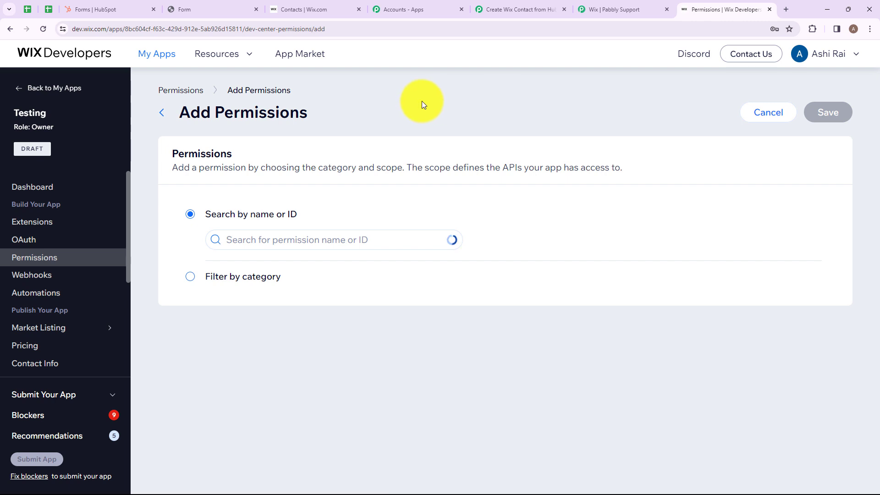
click(222, 278)
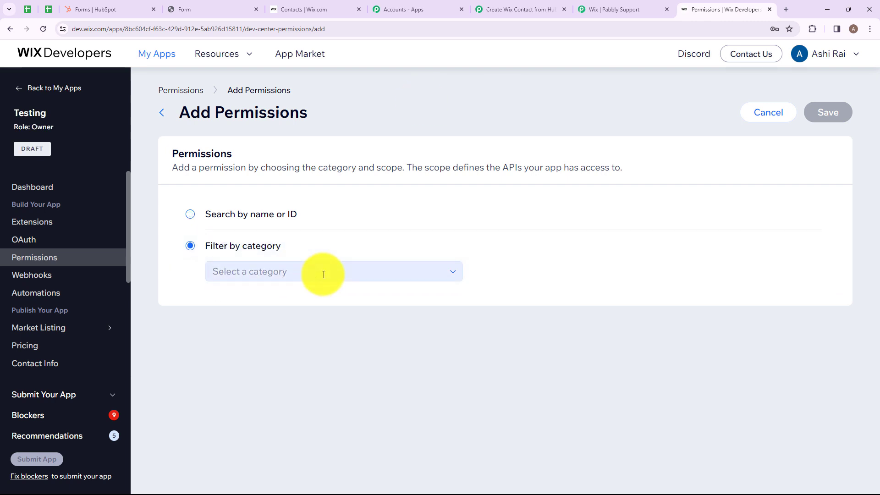
click(299, 272)
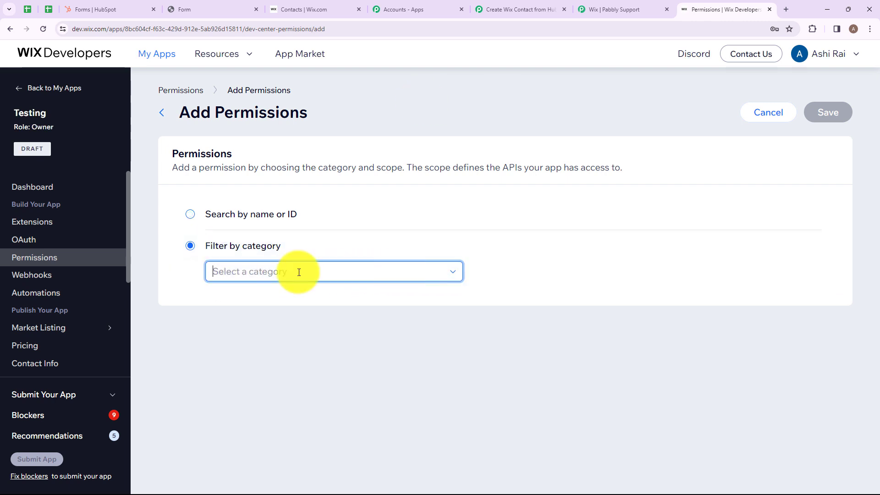
text(cont)
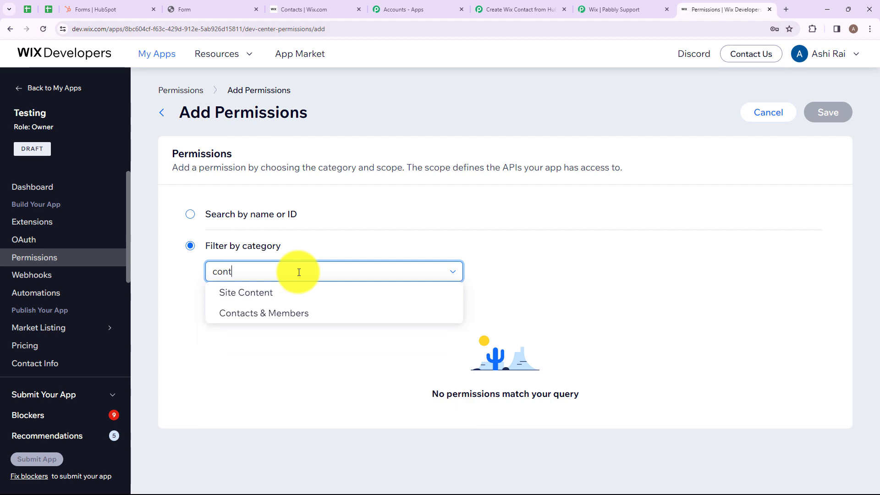
click(276, 312)
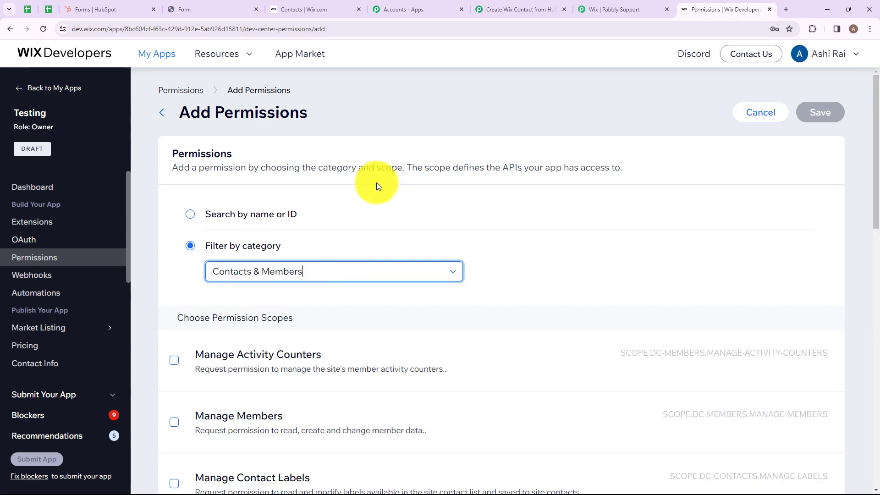
Tick Manage Activity Counters, Read Contacts, Manage Contact Extended Fields, Read Members and Contacts, and Manage Badges.
scroll(379, 231, down, 3)
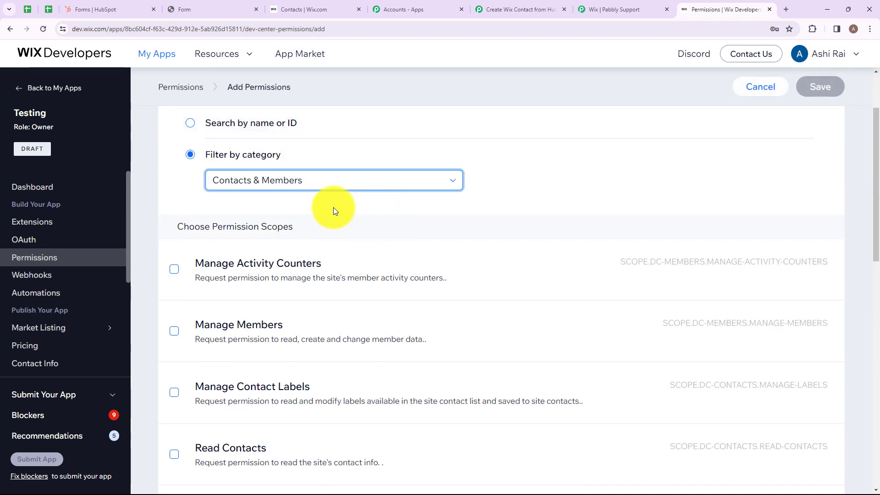
click(173, 224)
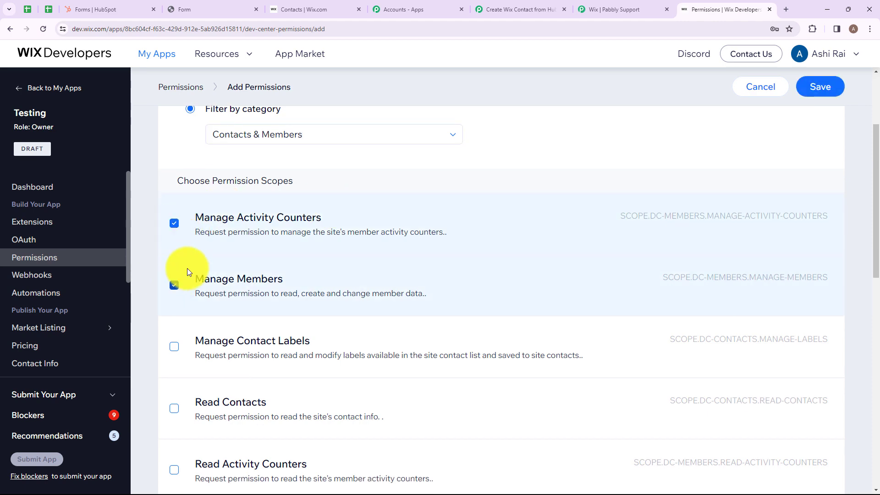
scroll(188, 268, down, 3)
click(190, 266)
scroll(174, 216, down, 5)
click(176, 218)
scroll(176, 221, up, 2)
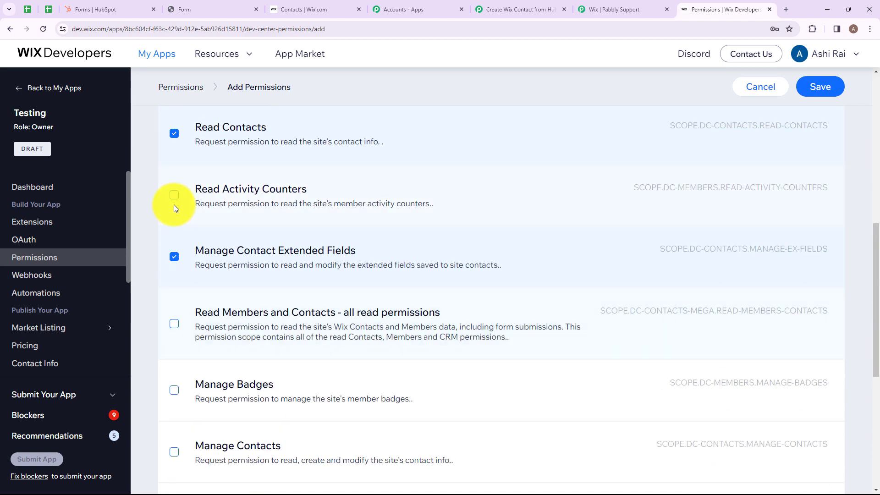
click(174, 324)
click(174, 390)
Tick Manage Contacts, Read Members and another contacts scope, then save the permissions.
scroll(175, 390, down, 4)
click(174, 328)
click(173, 270)
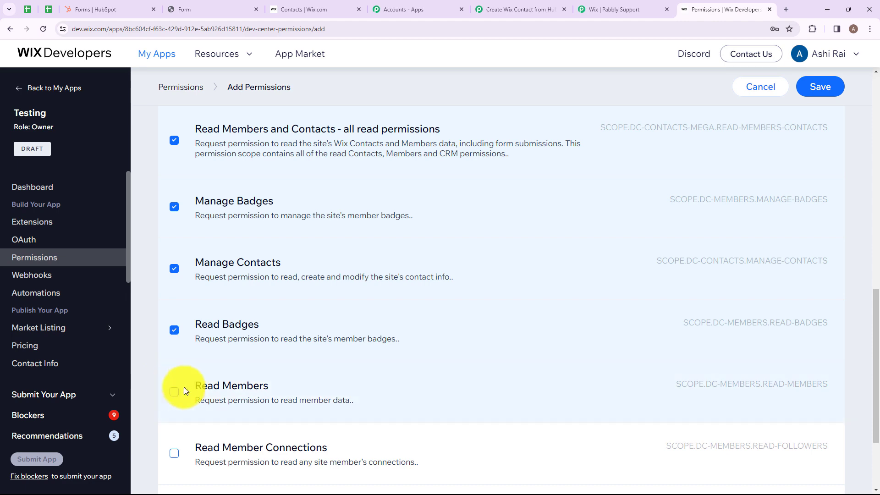
click(174, 391)
scroll(389, 173, up, 10)
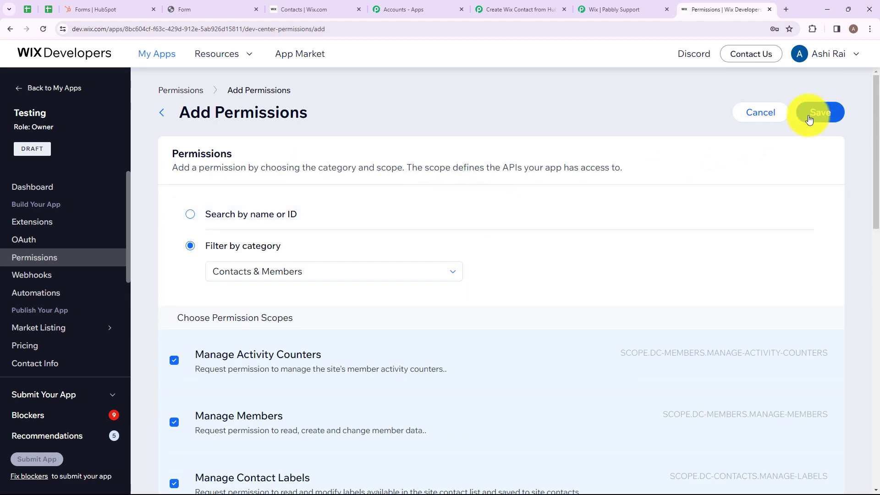
click(808, 119)
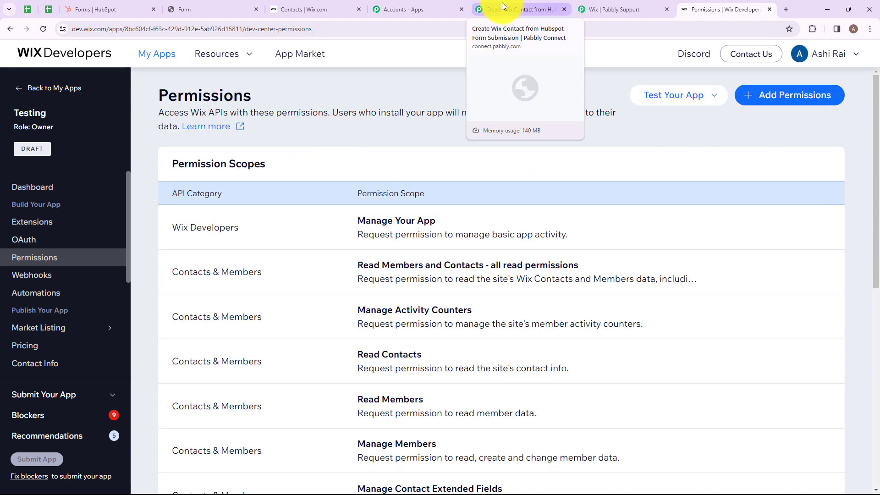
Save the Wix App ID and Secret Key in Pabbly and authorize the Wix connection.
click(502, 2)
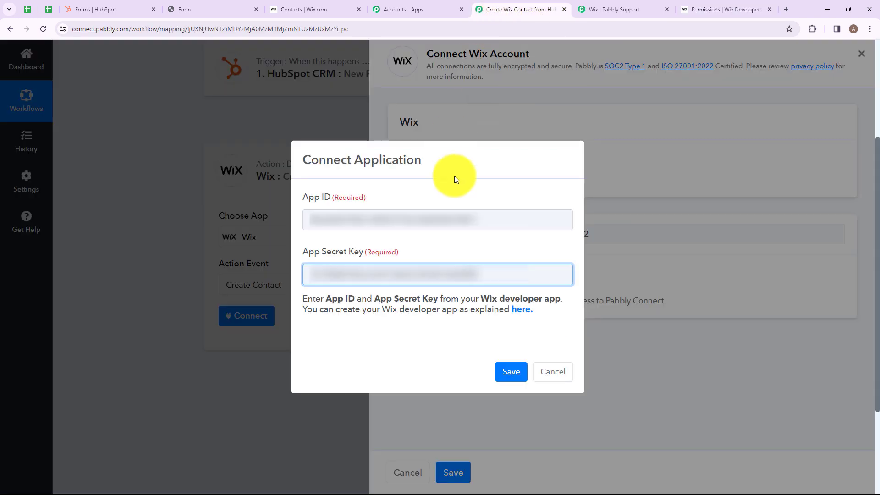
click(509, 372)
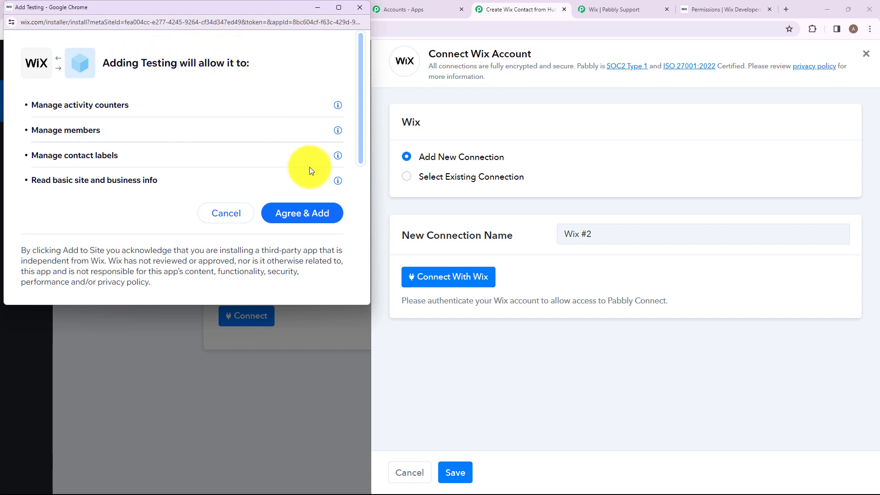
click(299, 220)
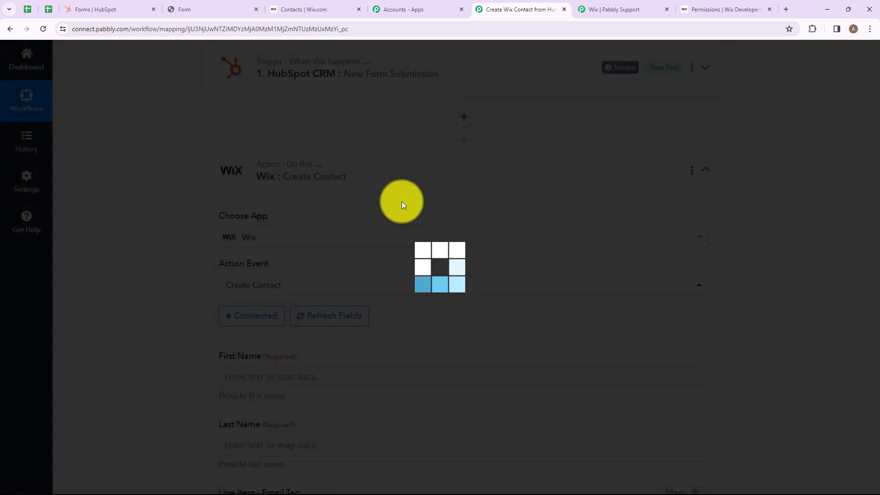
scroll(331, 226, down, 4)
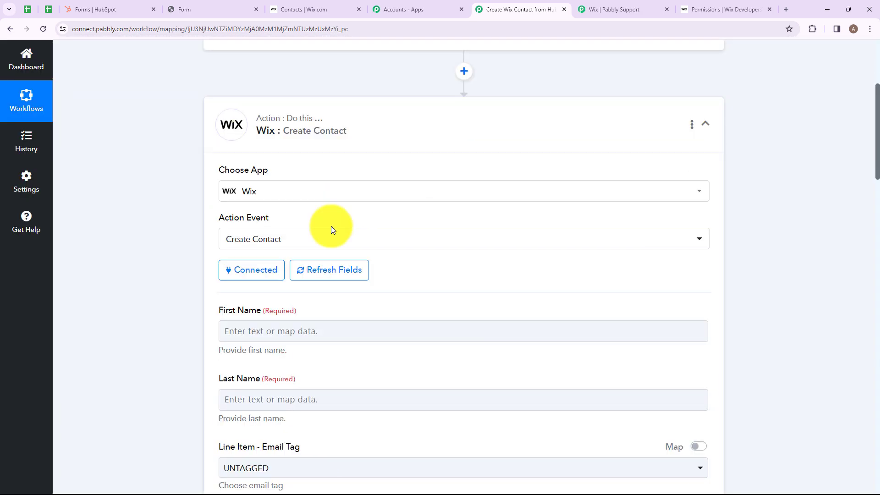
scroll(271, 247, down, 4)
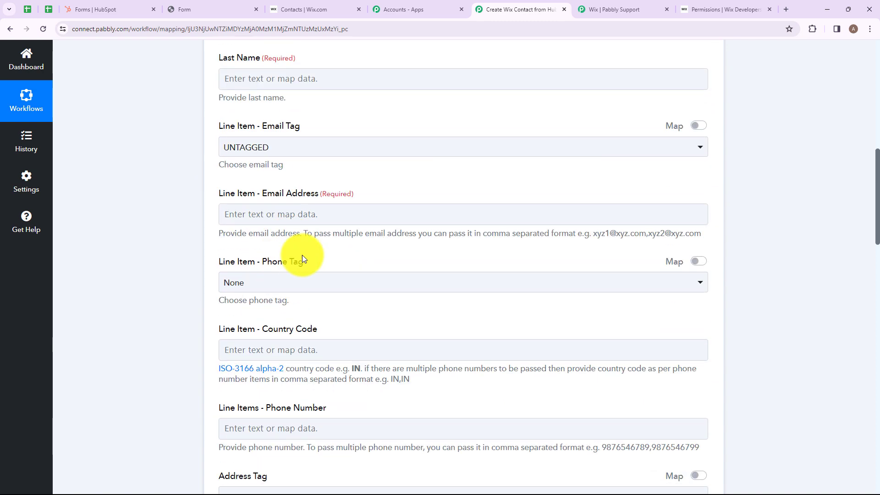
scroll(342, 216, up, 5)
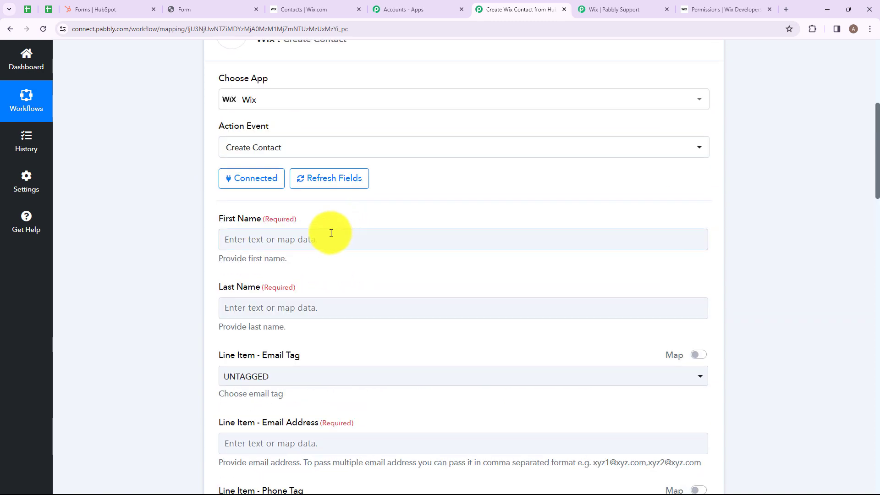
scroll(285, 275, up, 2)
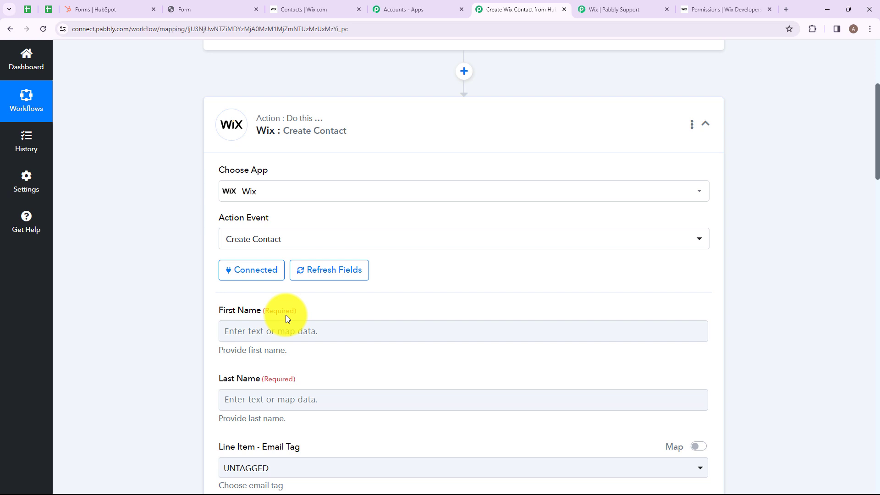
click(277, 329)
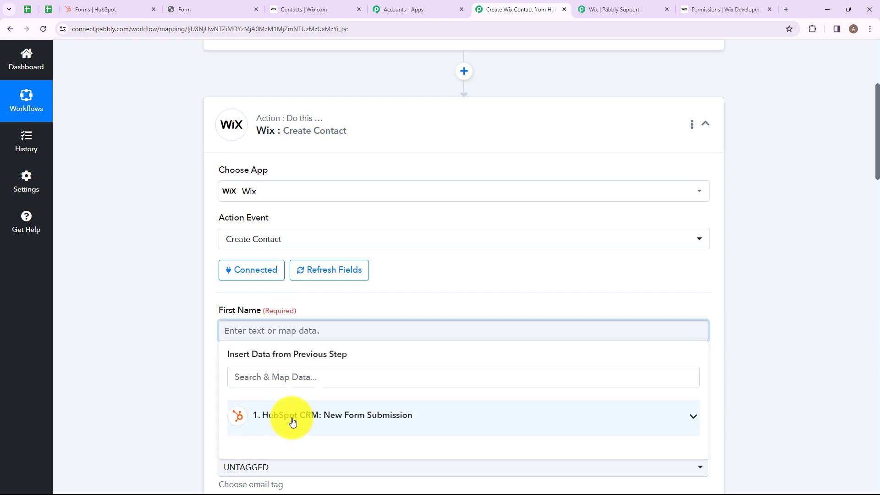
Map the HubSpot submission's first and last name values into First Name and Last Name.
click(289, 422)
scroll(373, 397, down, 2)
click(331, 288)
text(fir)
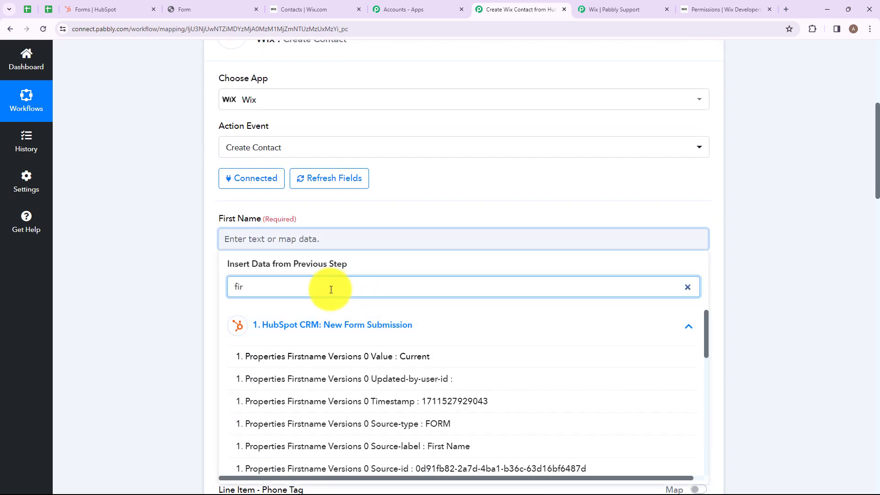
click(350, 357)
click(321, 316)
text(las)
click(321, 438)
click(201, 400)
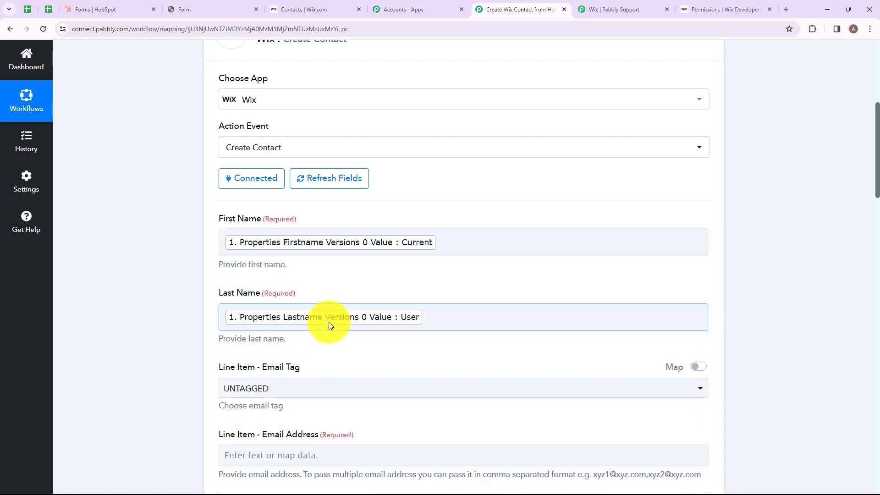
Map the HubSpot submission's email value into Email Address.
scroll(328, 322, down, 2)
click(343, 360)
text(emai)
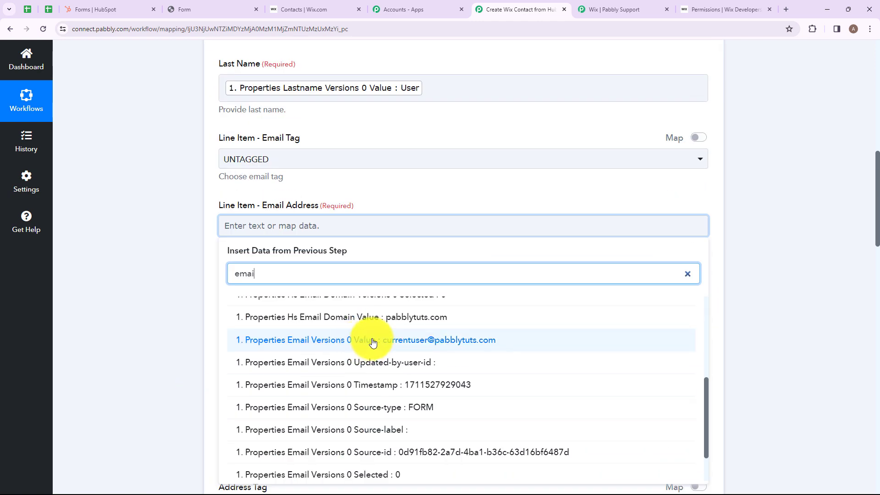
click(373, 341)
click(184, 336)
Map the HubSpot submission's phone value into Phone Number and scroll through the remaining fields.
scroll(352, 253, down, 1)
scroll(352, 252, down, 3)
click(349, 261)
text(ph)
click(345, 373)
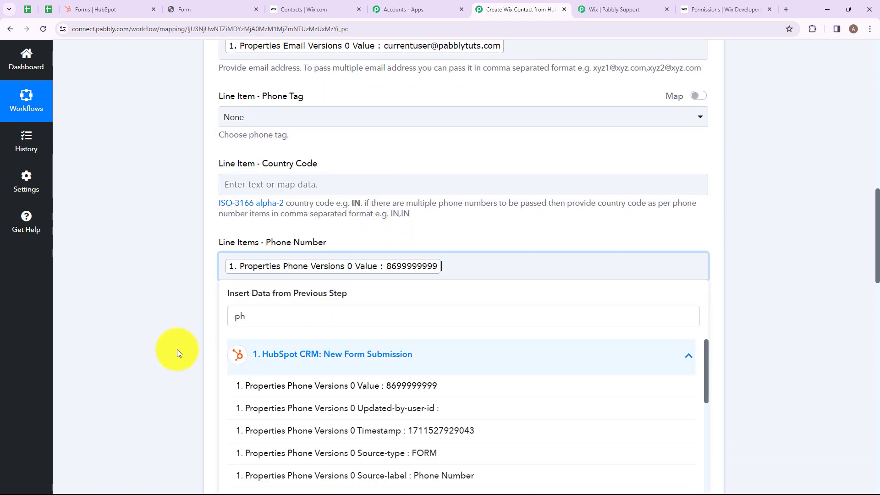
click(199, 350)
scroll(302, 233, down, 3)
scroll(275, 192, down, 2)
scroll(275, 210, down, 2)
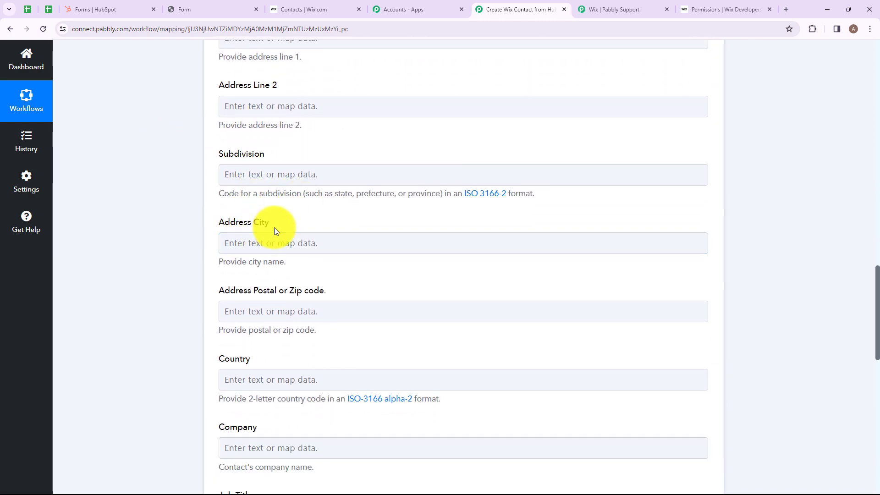
scroll(261, 227, down, 3)
scroll(264, 284, down, 4)
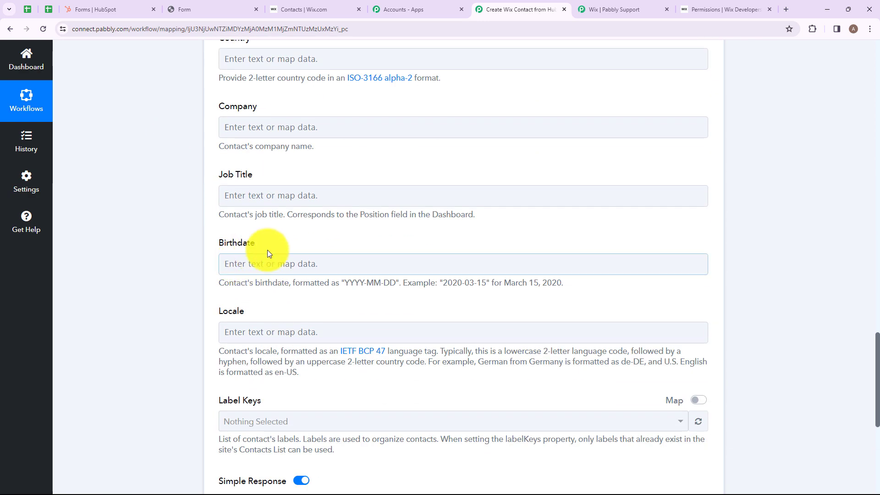
scroll(224, 296, down, 4)
click(307, 239)
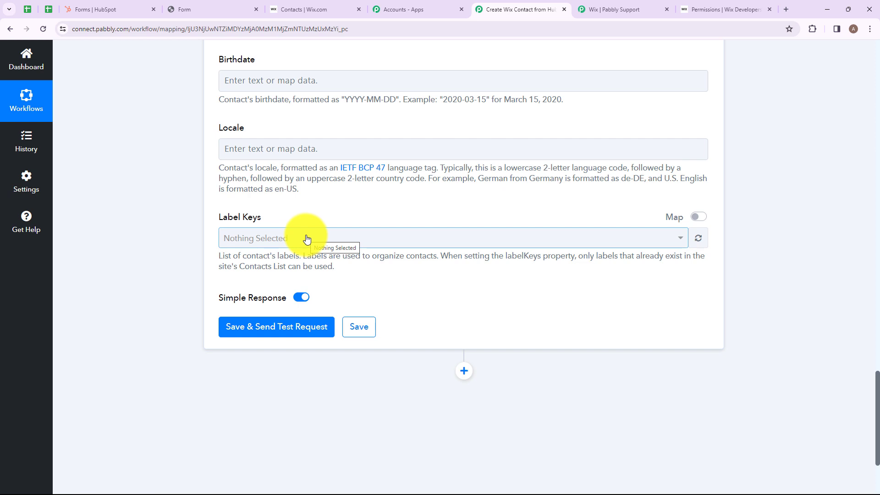
Save and test the Create Contact action, confirming the CONTACT_CREATED activity type in the response.
click(263, 327)
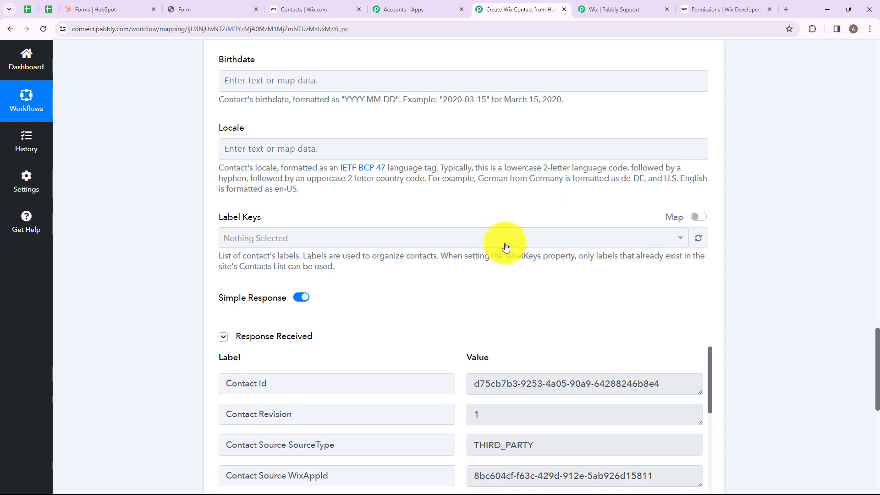
scroll(506, 248, down, 5)
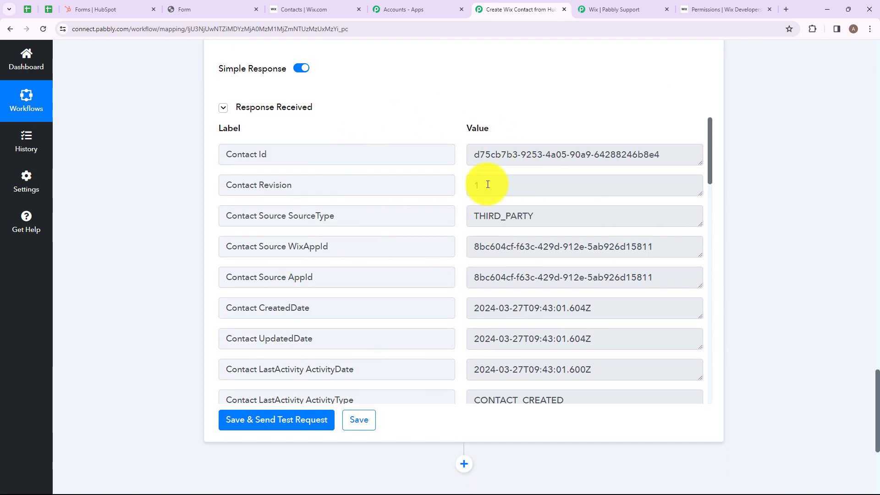
scroll(487, 184, down, 2)
drag(229, 309, 349, 306)
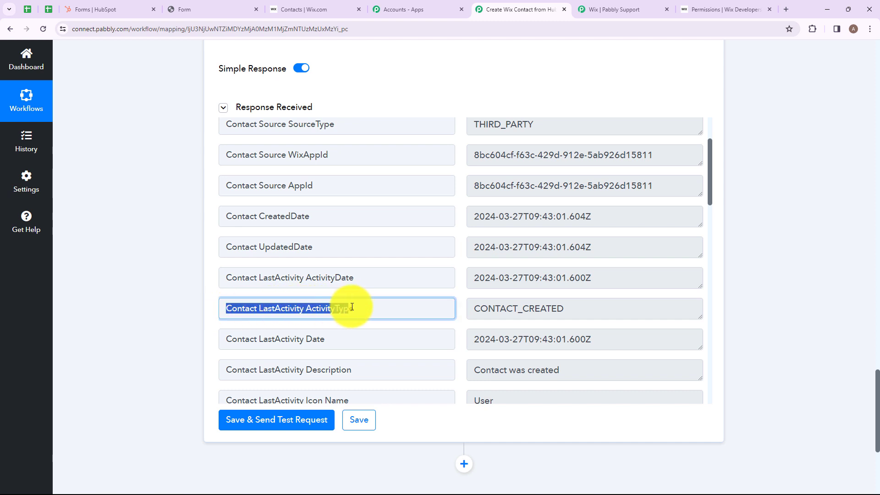
drag(568, 308, 436, 334)
click(469, 342)
scroll(563, 279, down, 2)
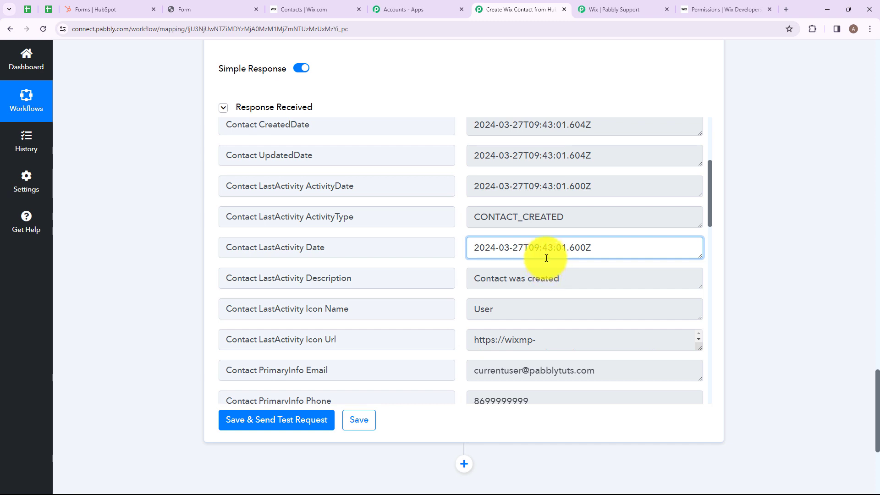
click(310, 4)
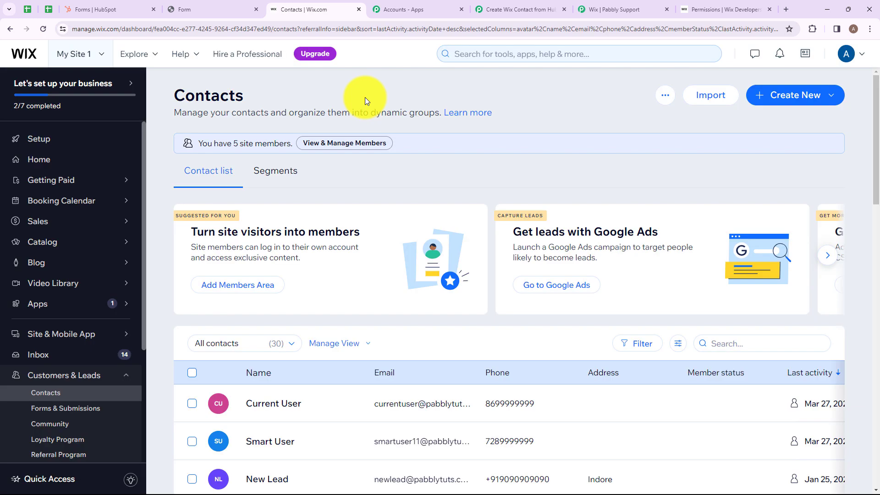
Check the new contact in Wix Contacts, then collapse Pabbly's Wix Create Contact step.
scroll(365, 97, down, 5)
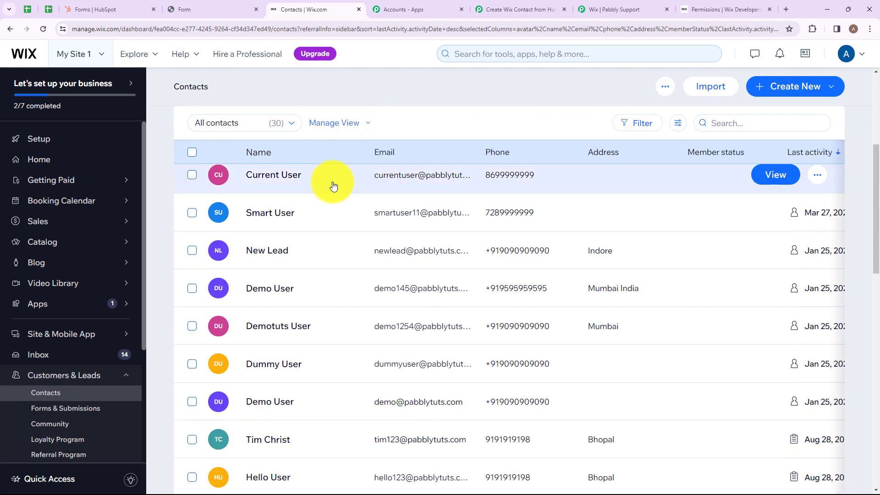
scroll(333, 185, up, 1)
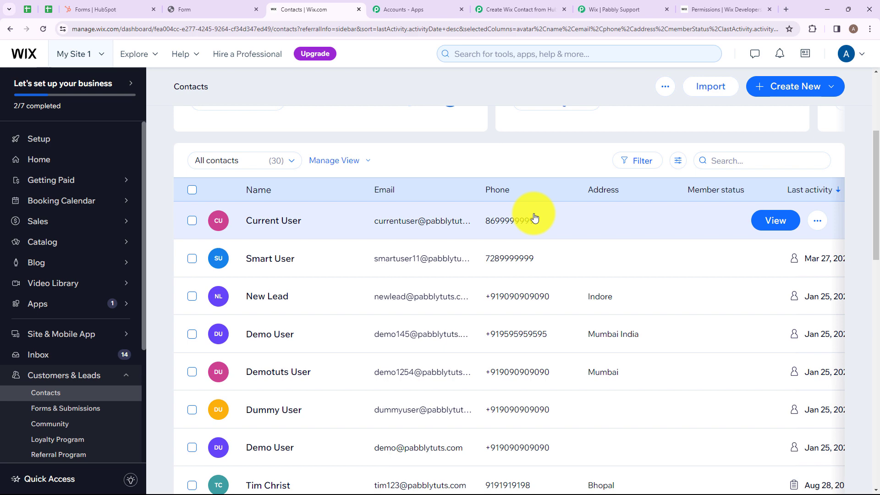
click(507, 5)
scroll(444, 137, up, 15)
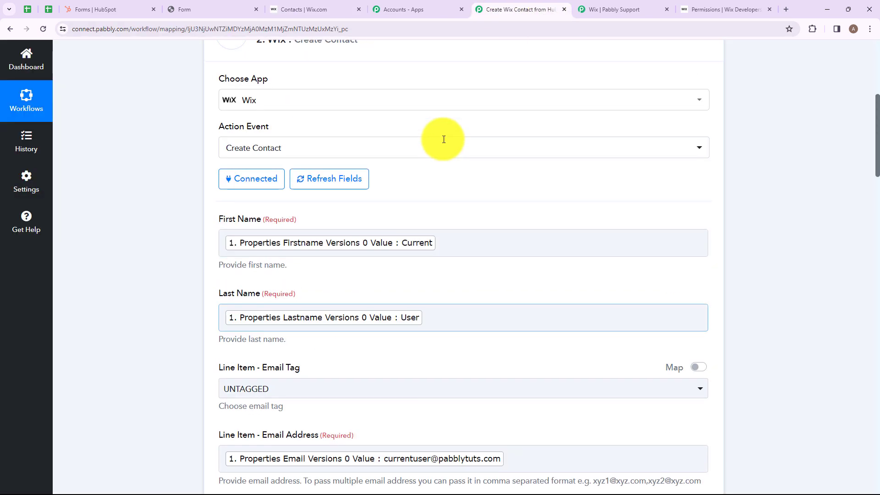
scroll(444, 139, up, 2)
click(363, 300)
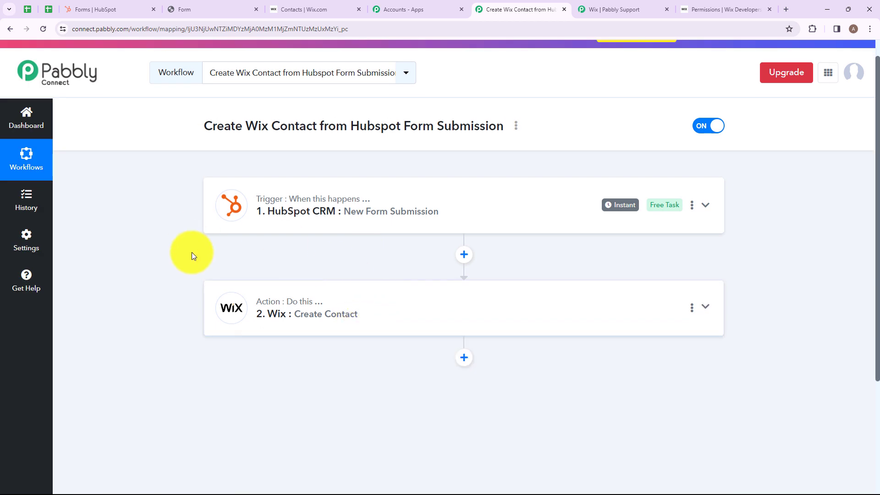